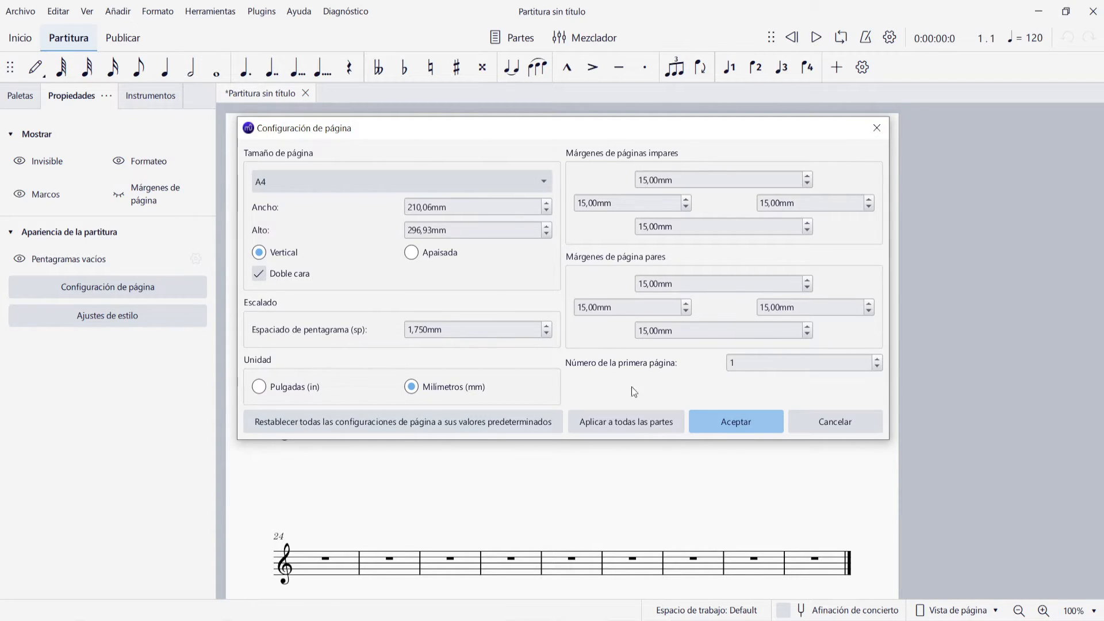
Look through the available page sizes in the page settings and leave them without applying changes.
{"action": "left_click", "coordinate": [295, 181]}
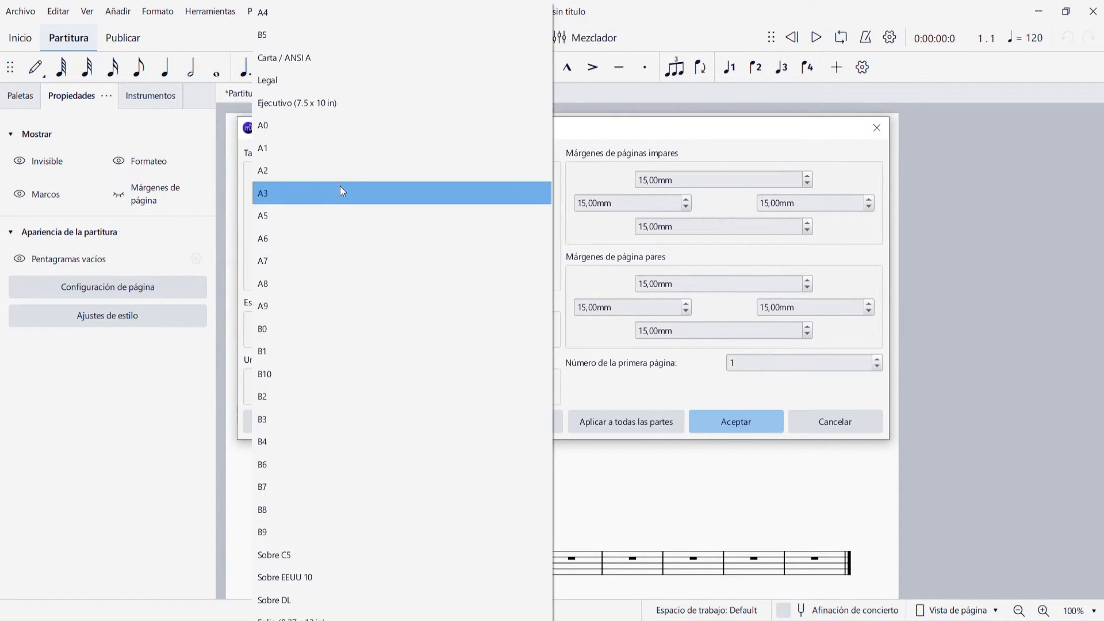
{"action": "left_click", "coordinate": [603, 133]}
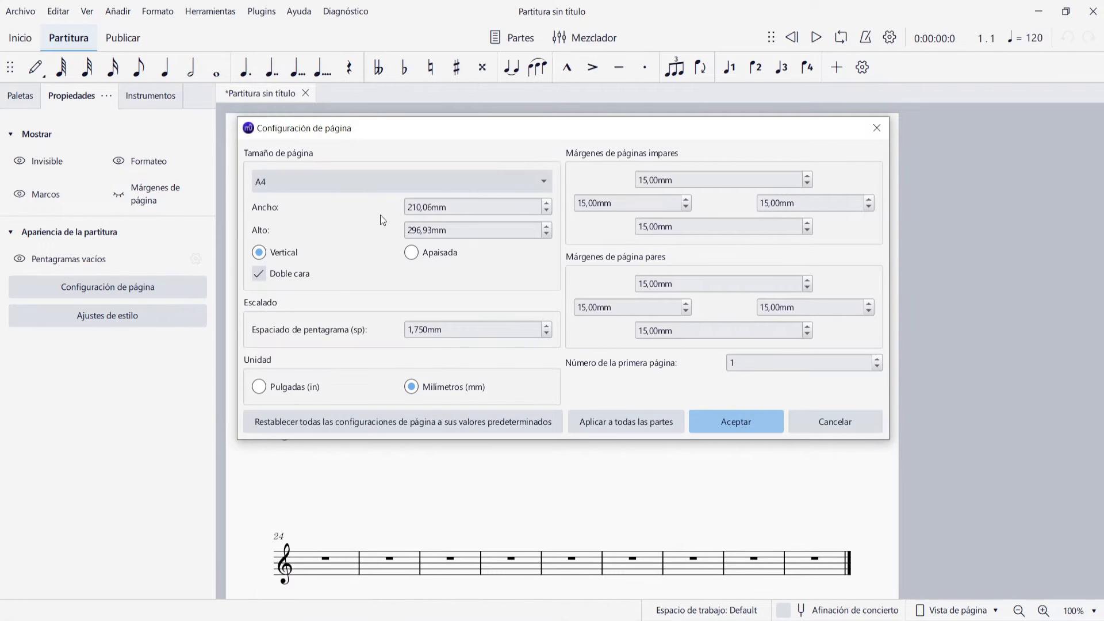
{"action": "left_click", "coordinate": [304, 192]}
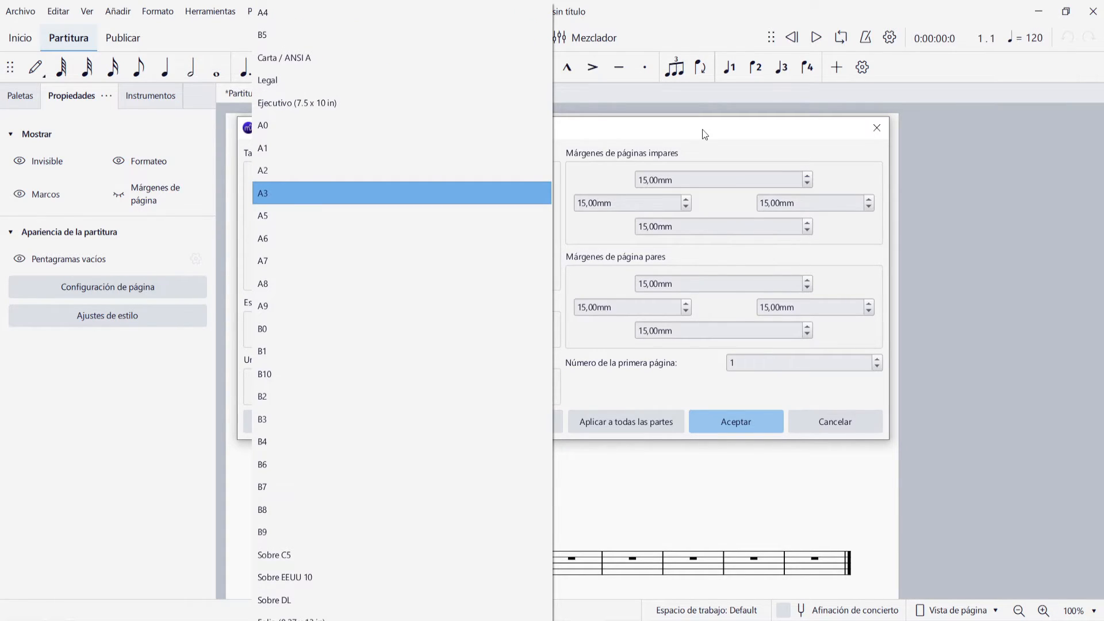
{"action": "left_click", "coordinate": [705, 134]}
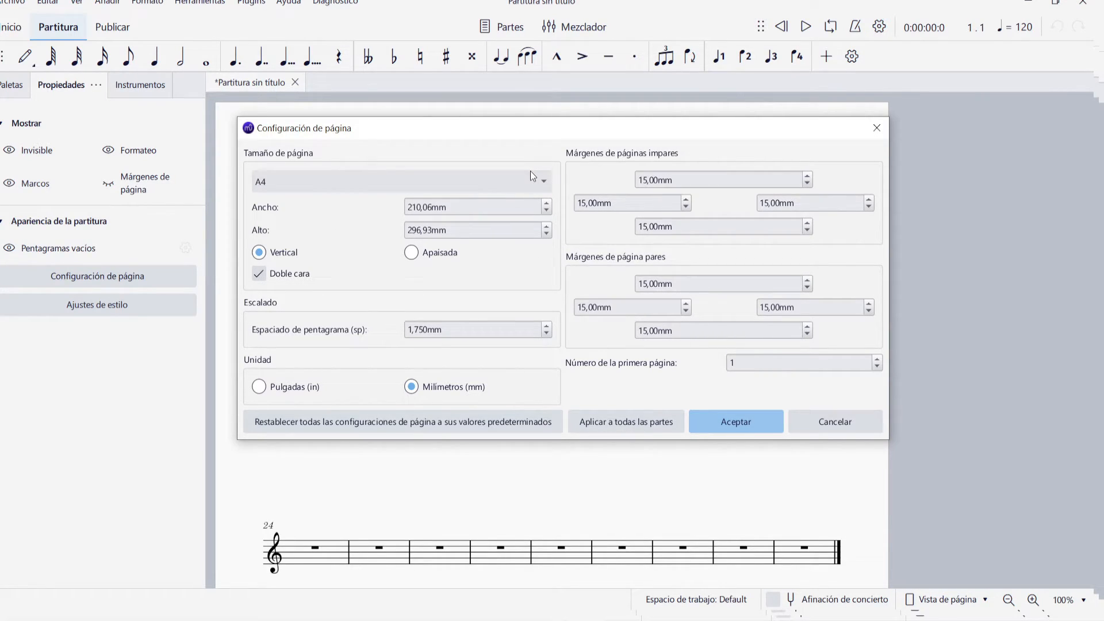
{"action": "left_click", "coordinate": [861, 425]}
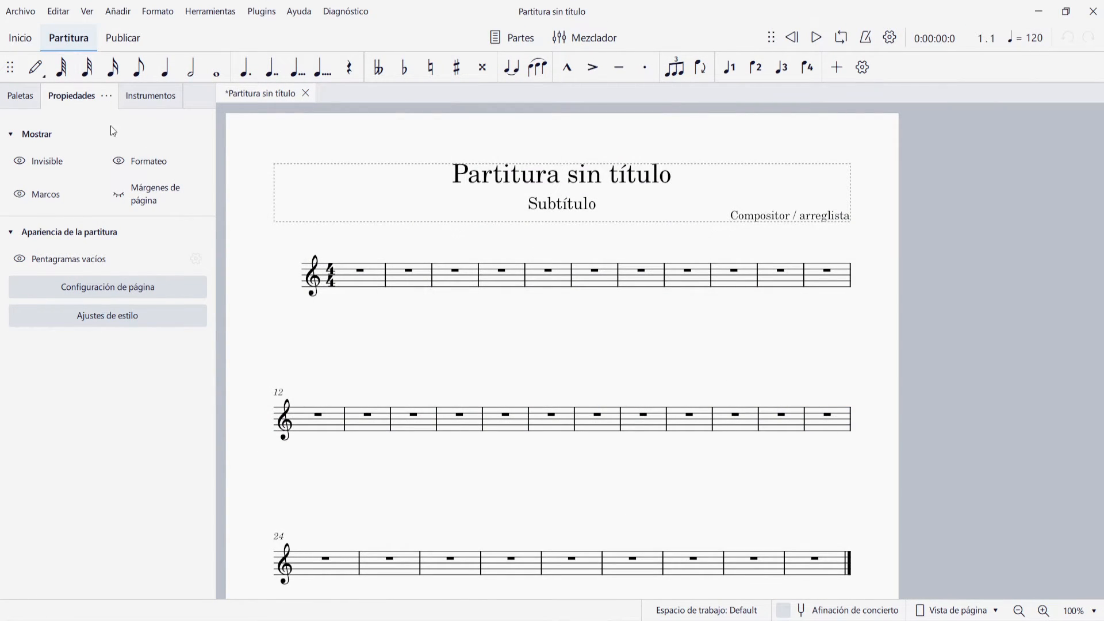
Show the palettes and expand the Diseño palette.
{"action": "left_click", "coordinate": [25, 96]}
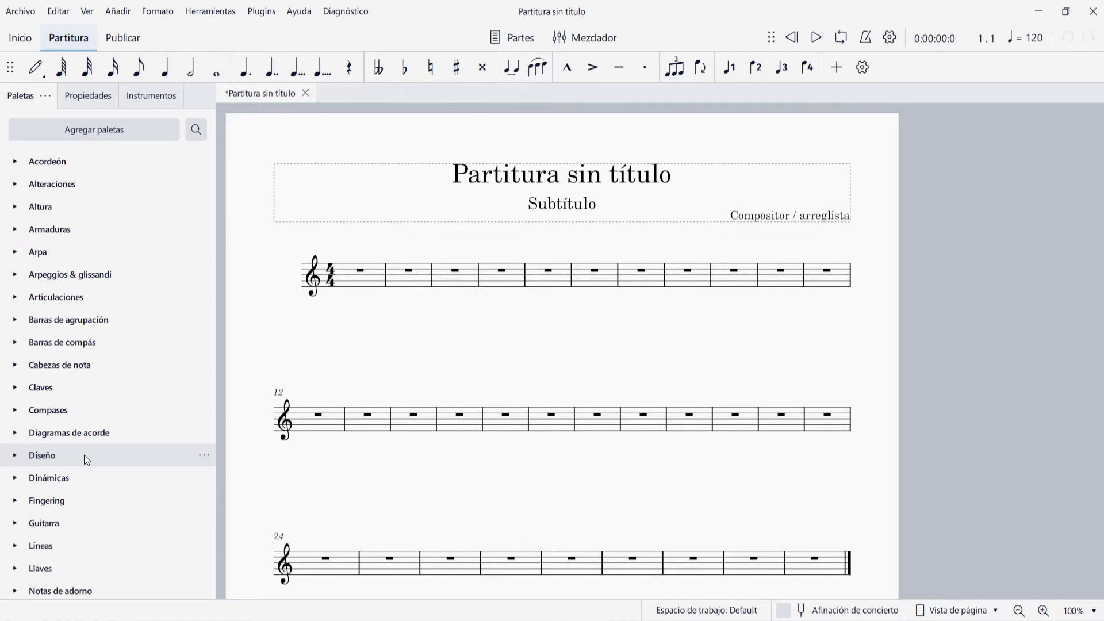
{"action": "left_click", "coordinate": [35, 460]}
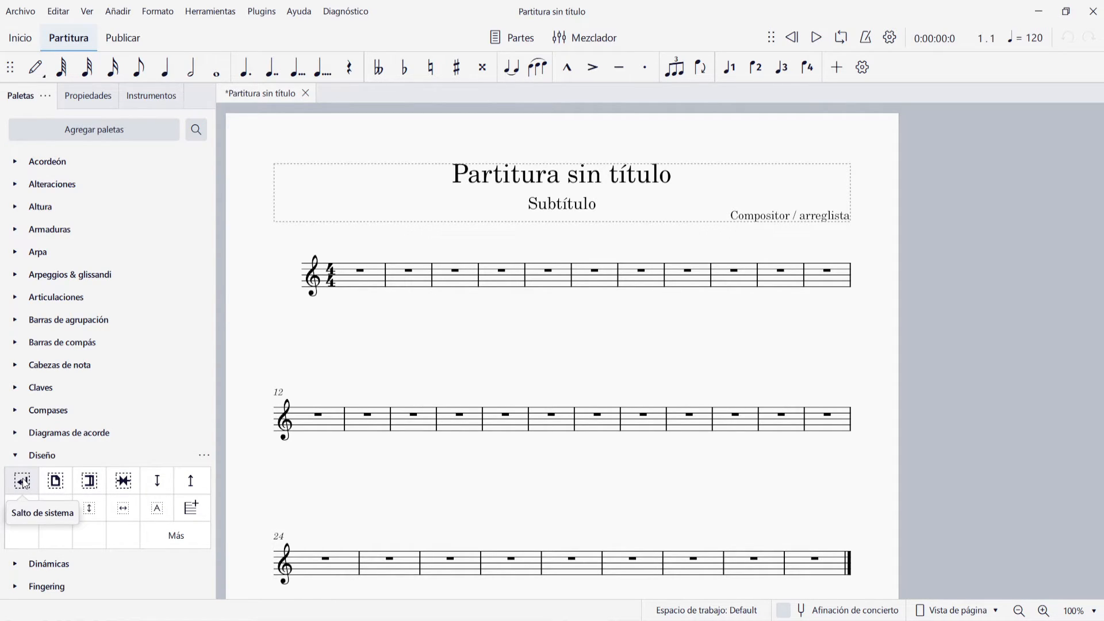
Try a system break at the end of measure 5 and undo it.
{"action": "left_click", "coordinate": [559, 269]}
{"action": "key", "text": "Return"}
{"action": "key", "text": "ctrl+z"}
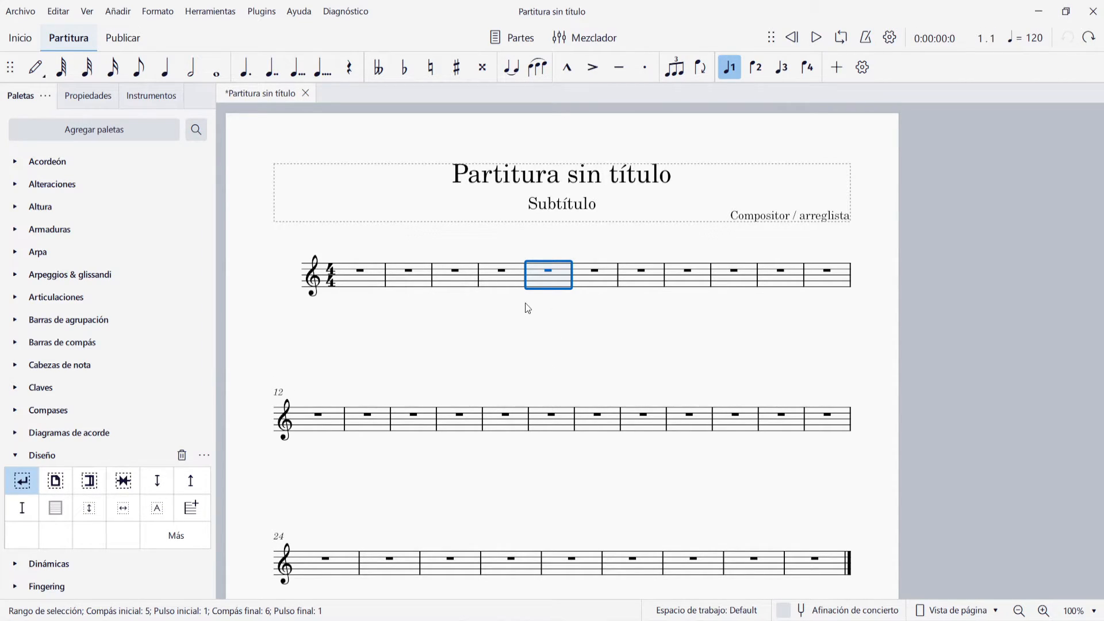
{"action": "key", "text": "Return"}
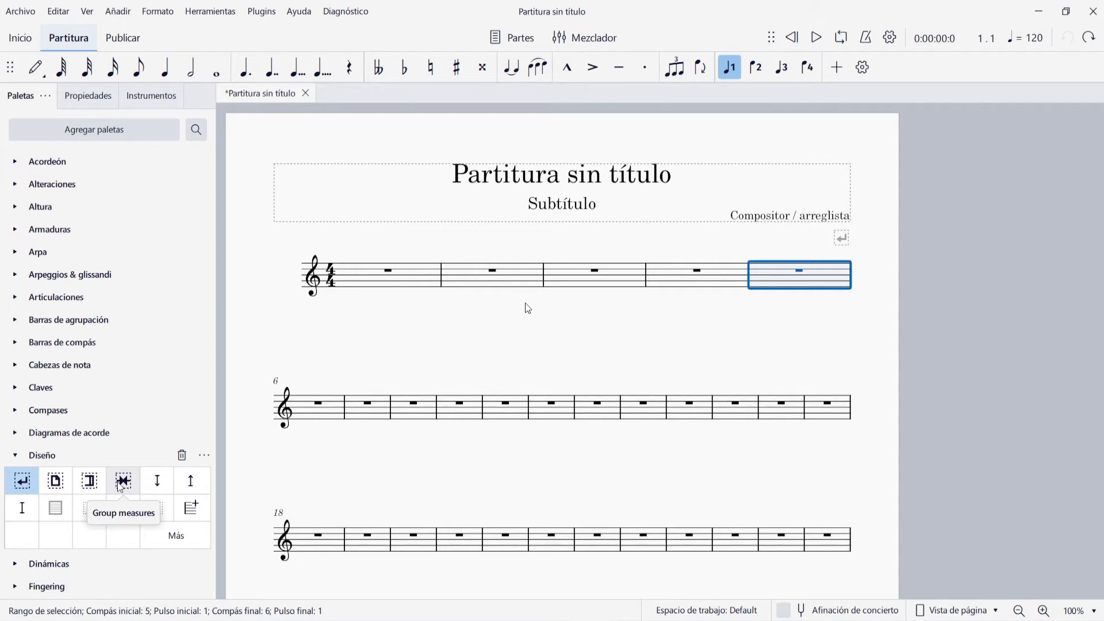
{"action": "key", "text": "ctrl+z"}
Apply the Group measures layout element to measure 5 so that it stays together with measure 6.
{"action": "left_click", "coordinate": [553, 280]}
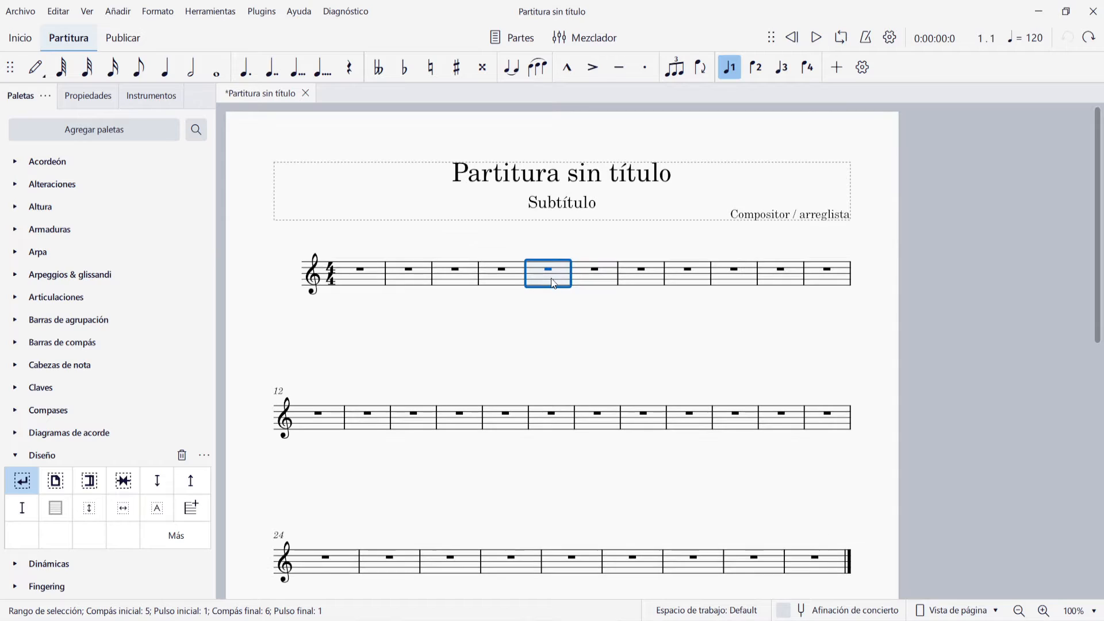
{"action": "left_click", "coordinate": [123, 480]}
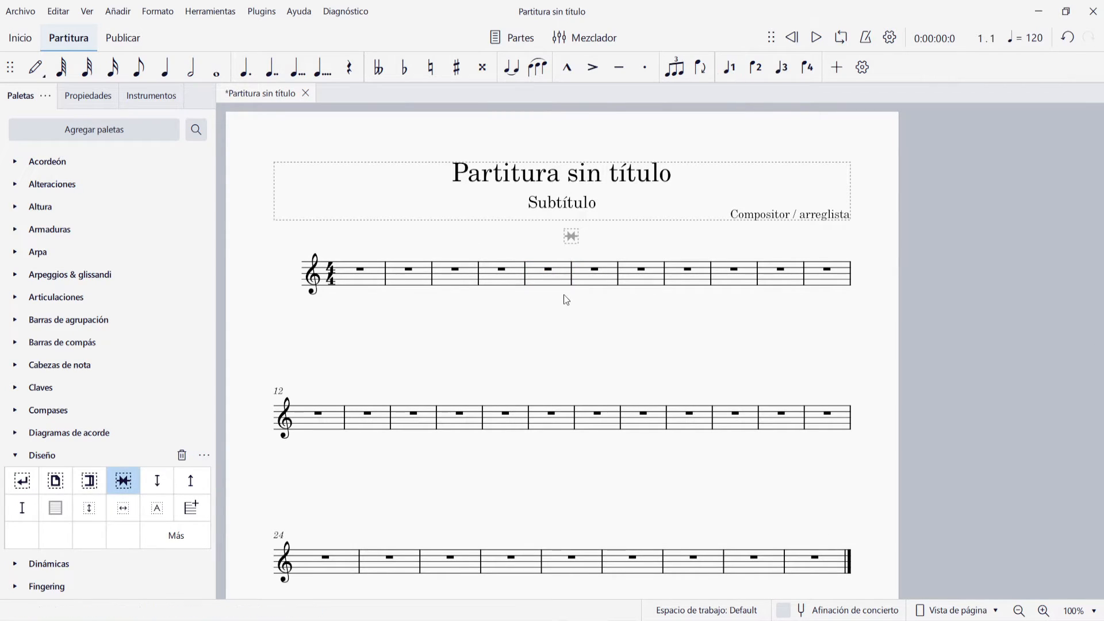
{"action": "left_click", "coordinate": [552, 284]}
{"action": "left_click", "coordinate": [591, 272]}
{"action": "left_click", "coordinate": [547, 271]}
{"action": "left_click", "coordinate": [599, 275]}
{"action": "left_click", "coordinate": [565, 280]}
{"action": "left_click", "coordinate": [592, 277]}
{"action": "left_click", "coordinate": [555, 280]}
{"action": "left_click", "coordinate": [632, 337]}
Add an upward staff spacer above measure 13 and lengthen it to increase the distance to the first system.
{"action": "left_click", "coordinate": [367, 413]}
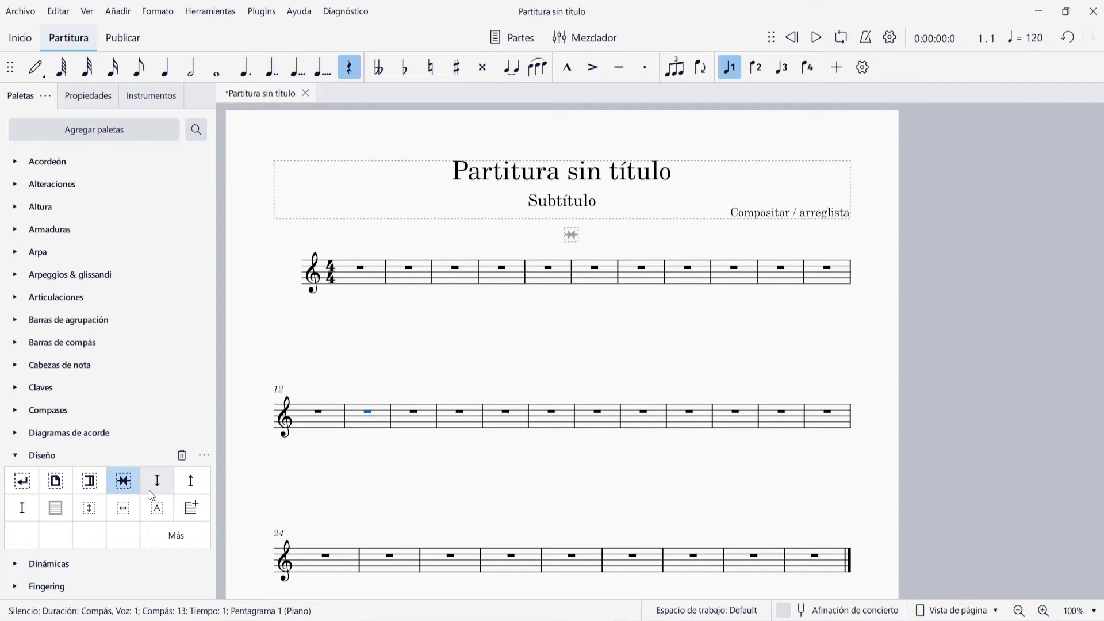
{"action": "left_click", "coordinate": [384, 420]}
{"action": "left_click", "coordinate": [193, 481]}
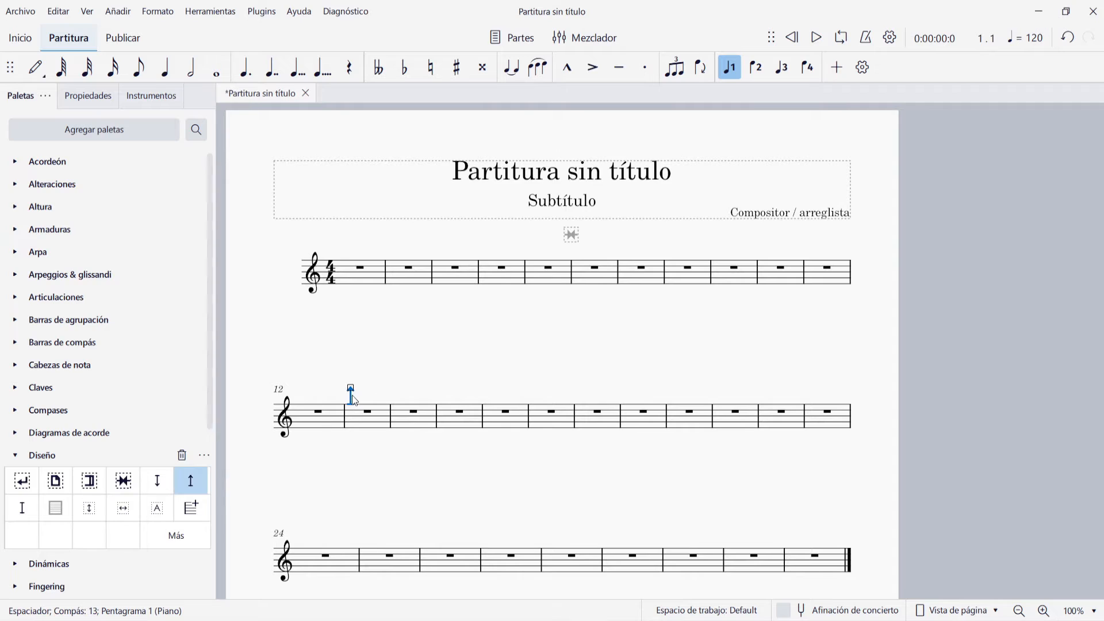
{"action": "mouse_move", "coordinate": [351, 389]}
{"action": "left_mouse_down"}
{"action": "mouse_move", "coordinate": [355, 328]}
{"action": "mouse_move", "coordinate": [356, 426]}
{"action": "mouse_move", "coordinate": [346, 333]}
{"action": "mouse_move", "coordinate": [355, 421]}
{"action": "mouse_move", "coordinate": [360, 375]}
{"action": "left_mouse_up"}
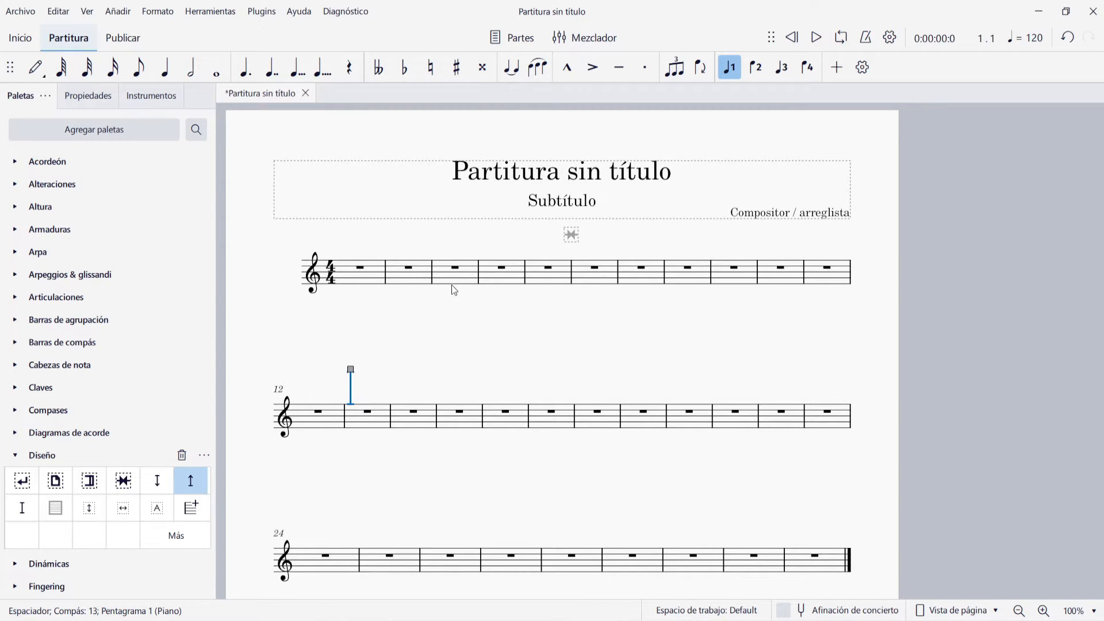
{"action": "scroll", "coordinate": [449, 356], "scroll_direction": "down", "scroll_amount": 5}
{"action": "scroll", "coordinate": [449, 359], "scroll_direction": "up", "scroll_amount": 5}
{"action": "scroll", "coordinate": [783, 272], "scroll_direction": "down", "scroll_amount": 4}
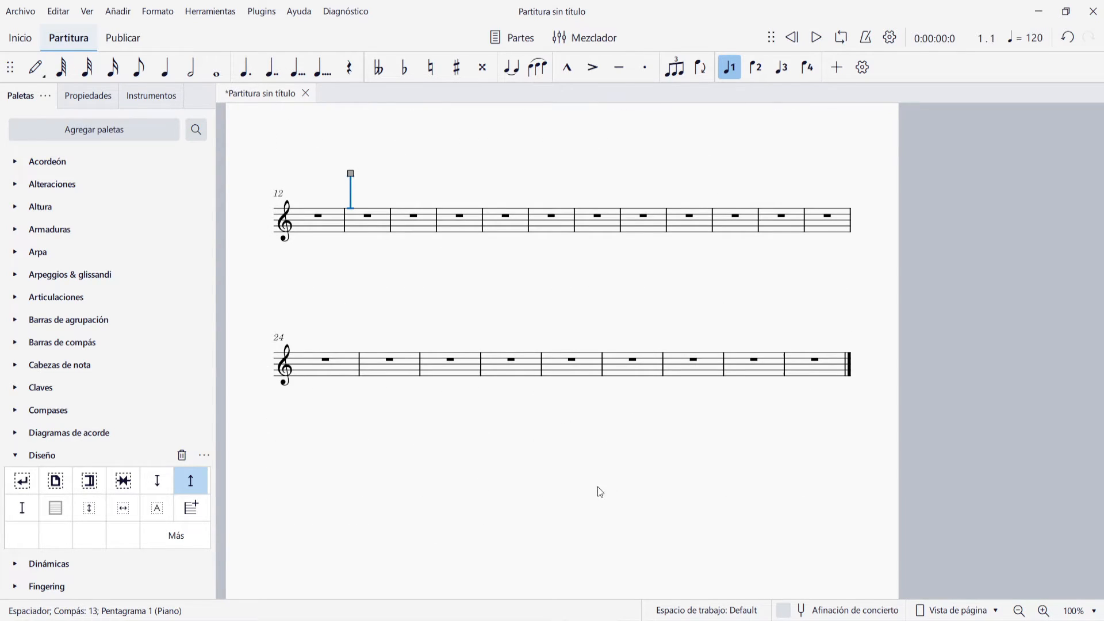
{"action": "scroll", "coordinate": [604, 498], "scroll_direction": "up", "scroll_amount": 4}
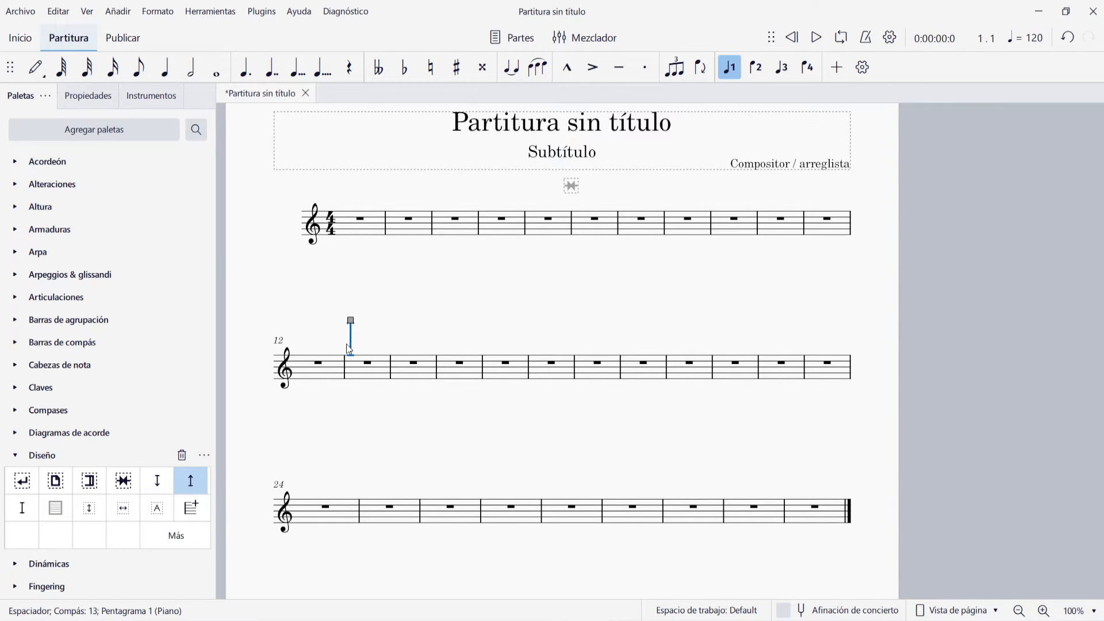
{"action": "left_click", "coordinate": [190, 508]}
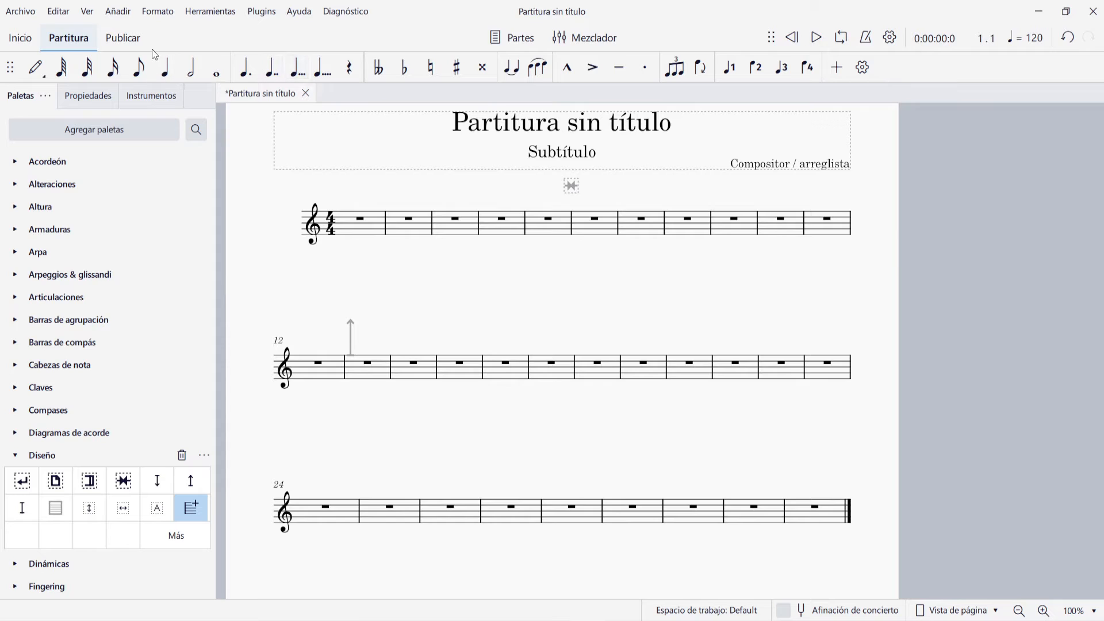
Review the Partitura, Claves, Alteraciones and Silencios pages of the style settings and close them without changes.
{"action": "left_click", "coordinate": [158, 12]}
{"action": "left_click", "coordinate": [163, 38]}
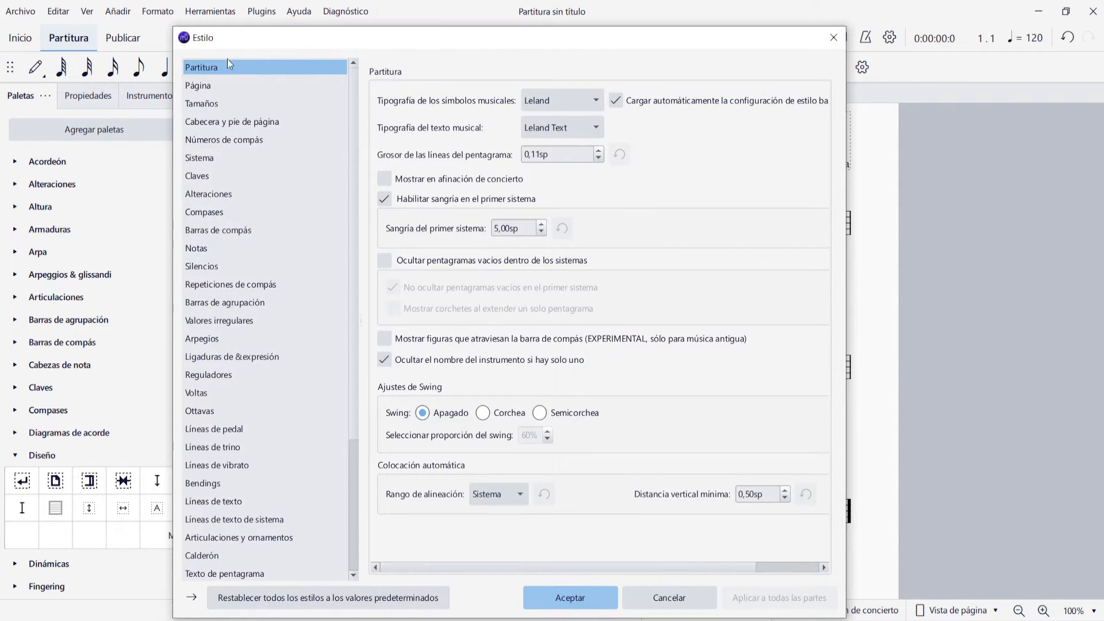
{"action": "left_click_drag", "start_coordinate": [520, 228], "coordinate": [510, 228]}
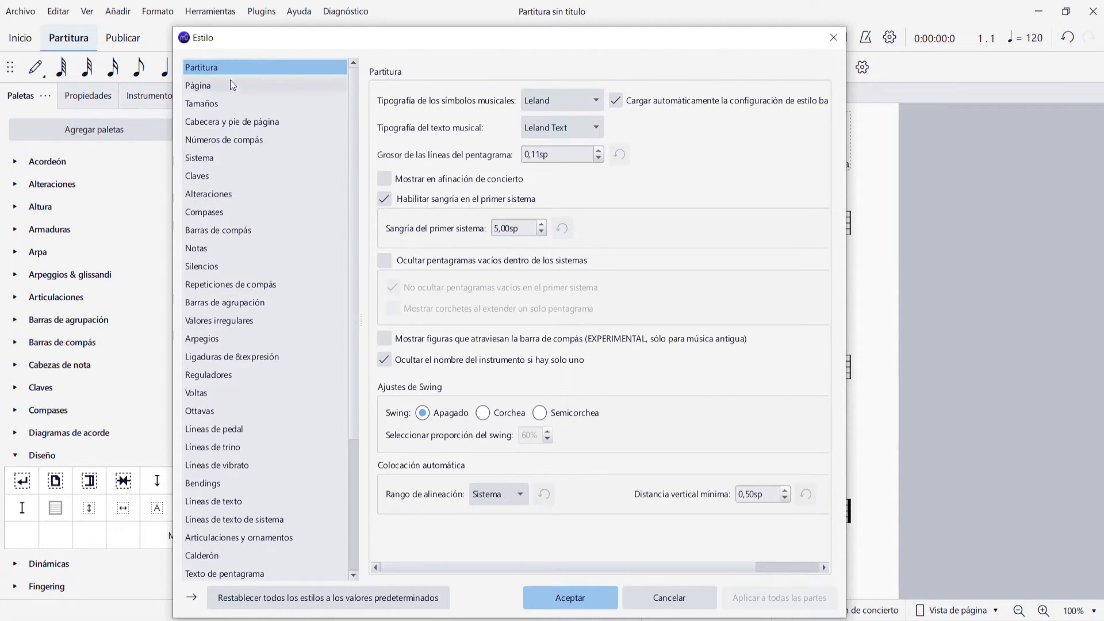
{"action": "left_click", "coordinate": [506, 228]}
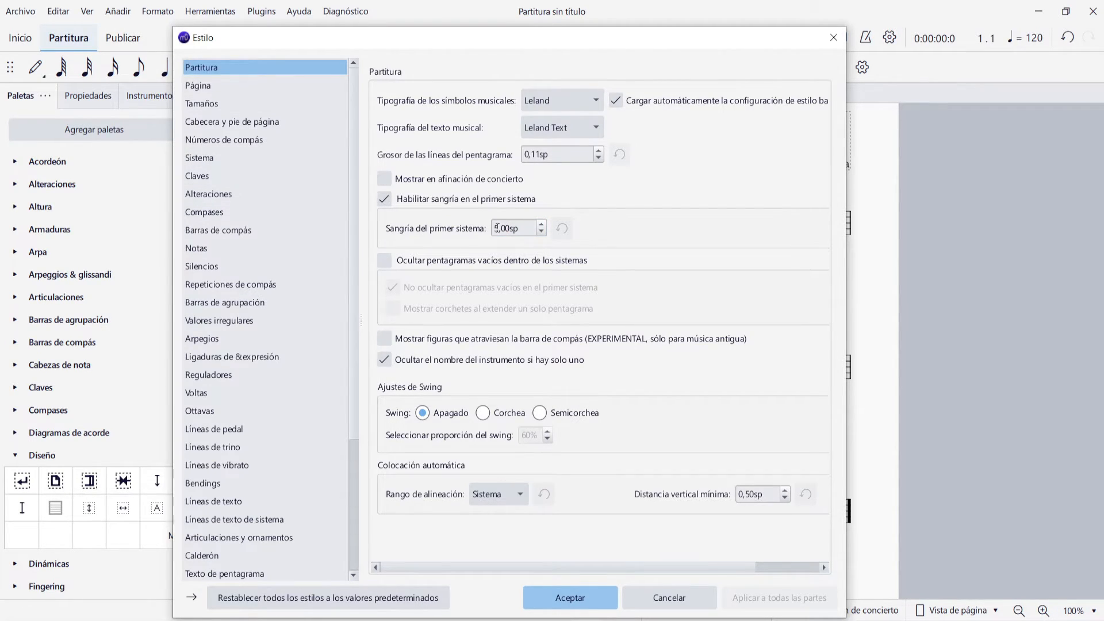
{"action": "left_click", "coordinate": [217, 194]}
{"action": "left_click", "coordinate": [218, 173]}
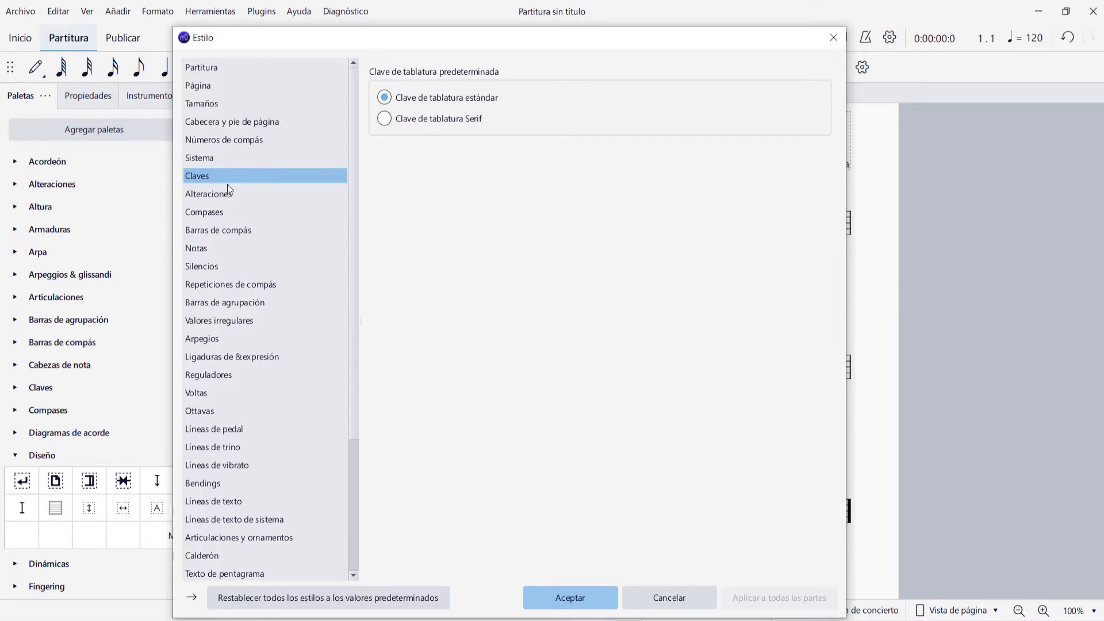
{"action": "left_click", "coordinate": [226, 194]}
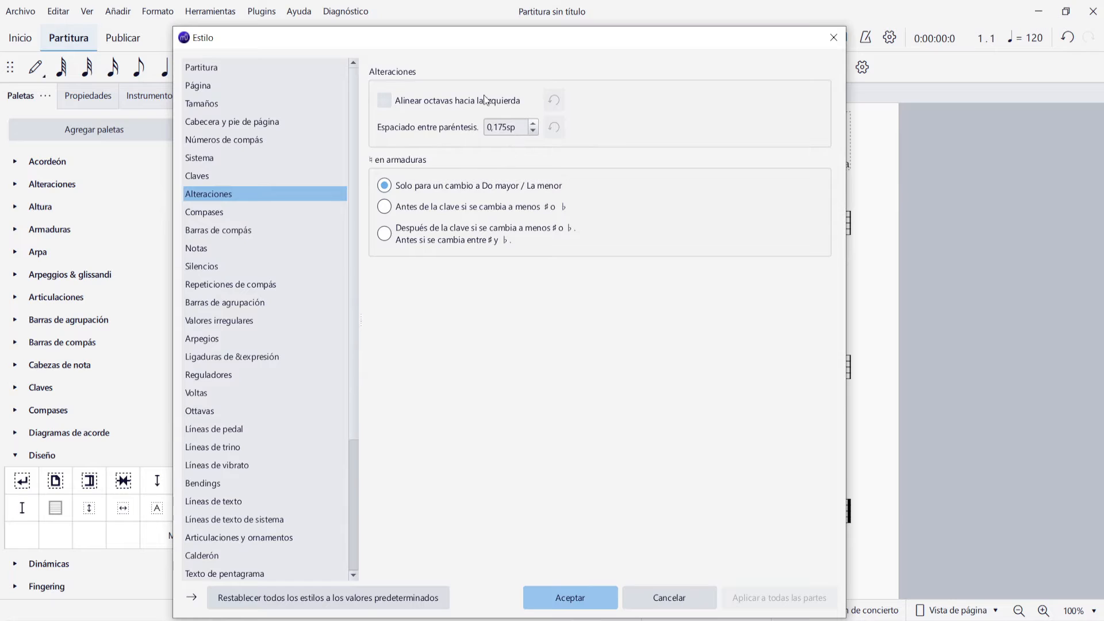
{"action": "left_click", "coordinate": [205, 266]}
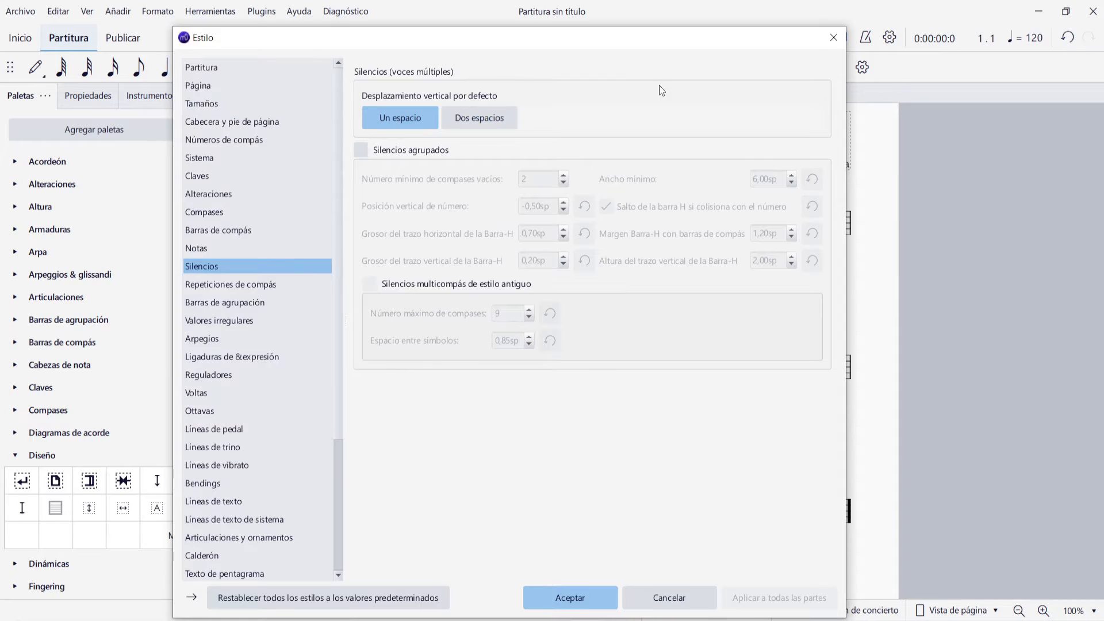
{"action": "key", "text": "Escape"}
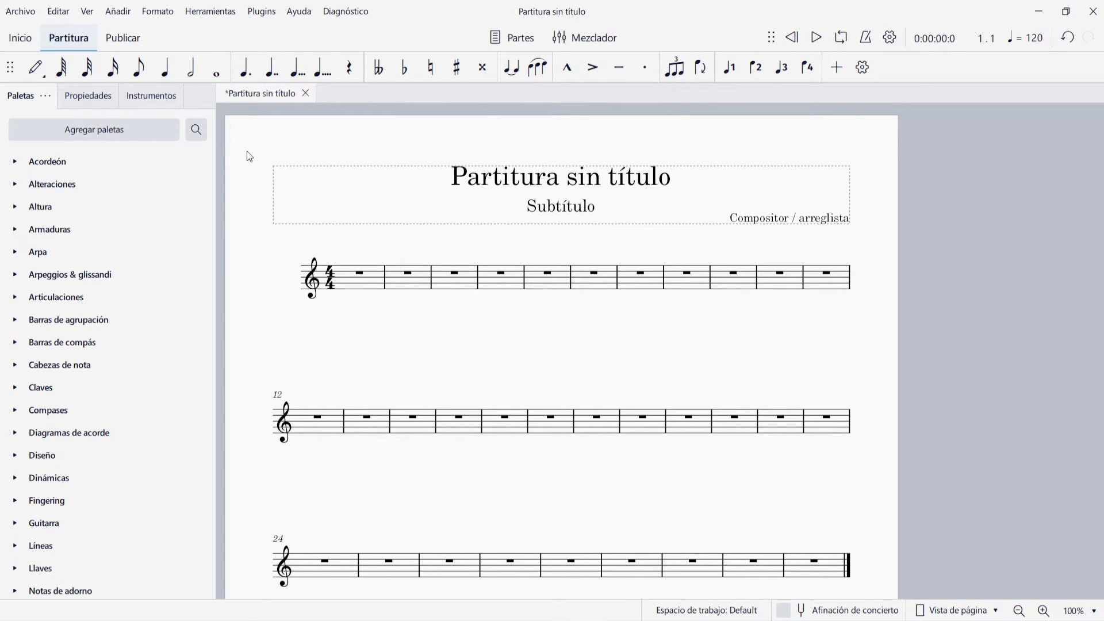
Create a new workspace named Arpa with all interface options saved, and make it the active workspace.
{"action": "left_click", "coordinate": [81, 17]}
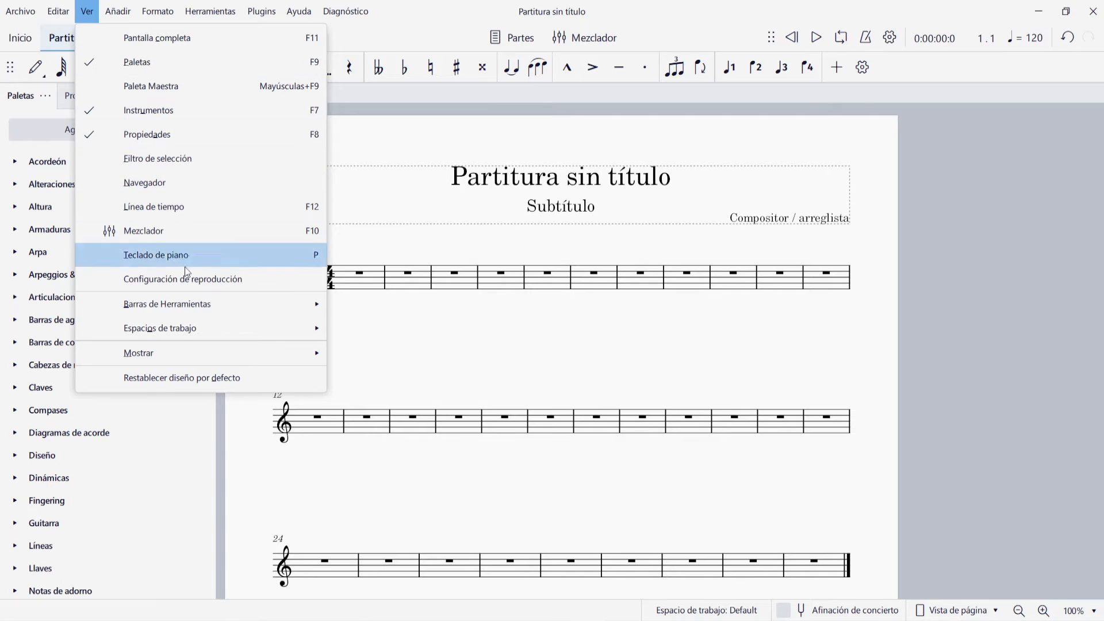
{"action": "mouse_move", "coordinate": [219, 328]}
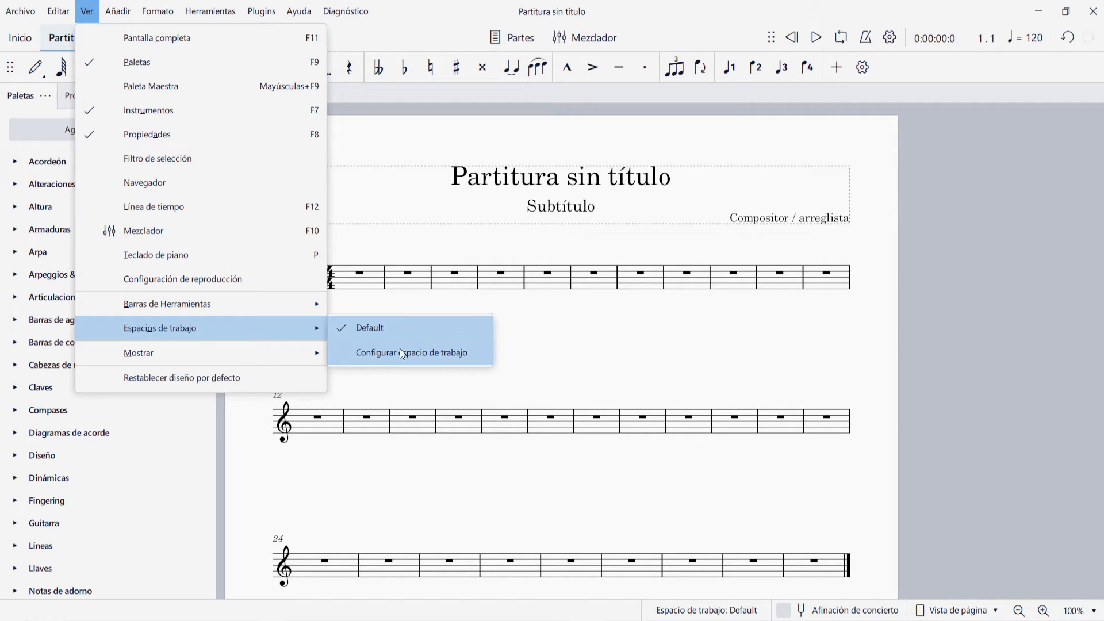
{"action": "left_click", "coordinate": [423, 356]}
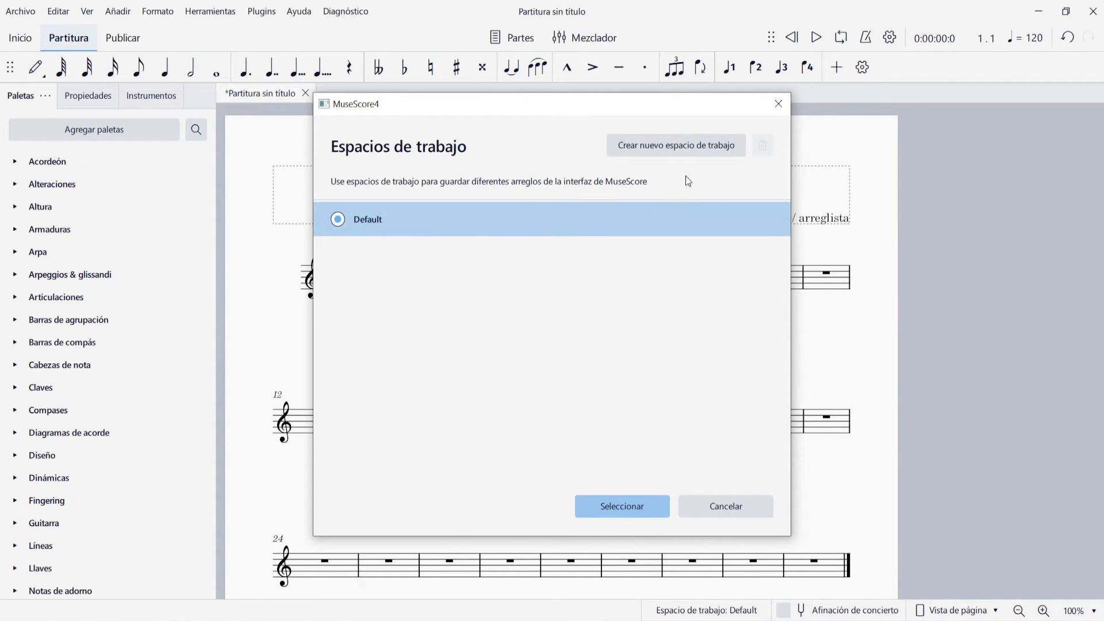
{"action": "left_click", "coordinate": [677, 147]}
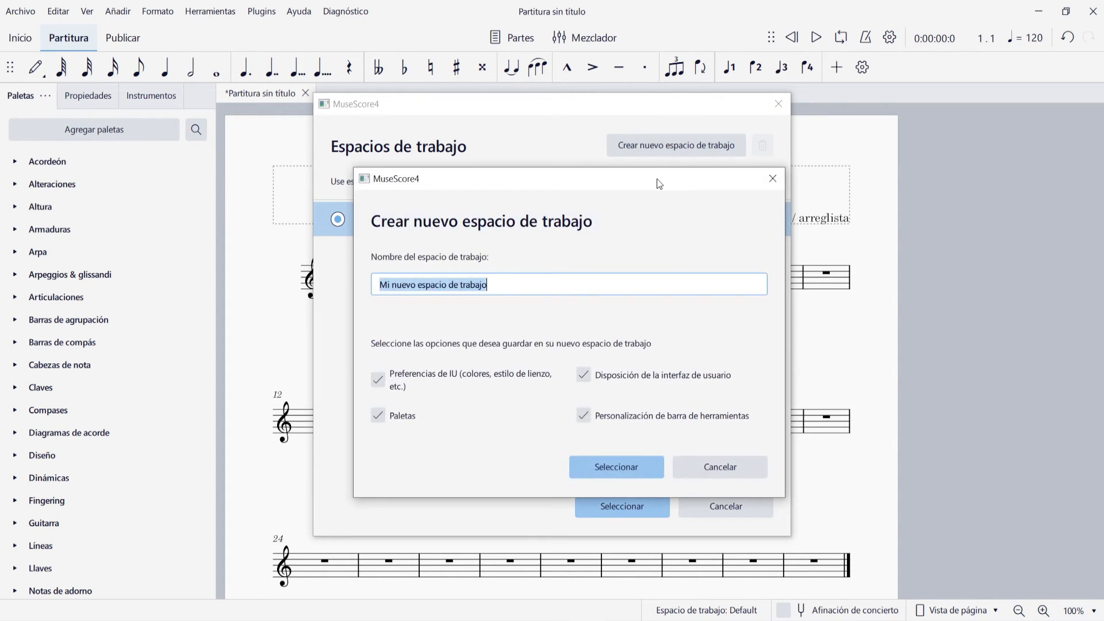
{"action": "type", "text": "Arpa"}
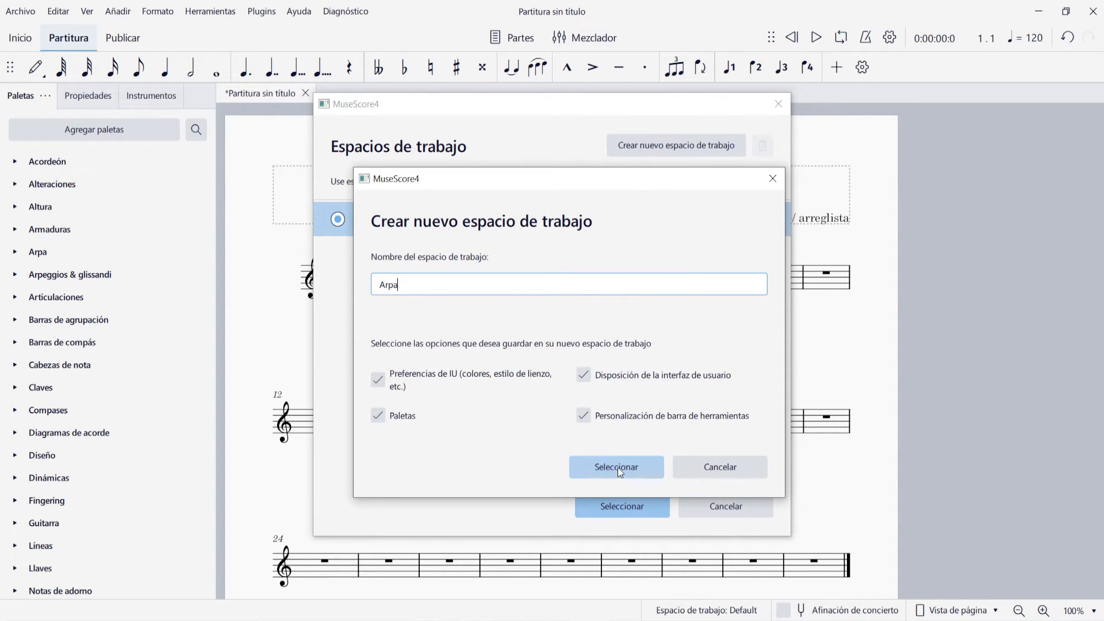
{"action": "left_click", "coordinate": [617, 467]}
{"action": "left_click", "coordinate": [643, 505]}
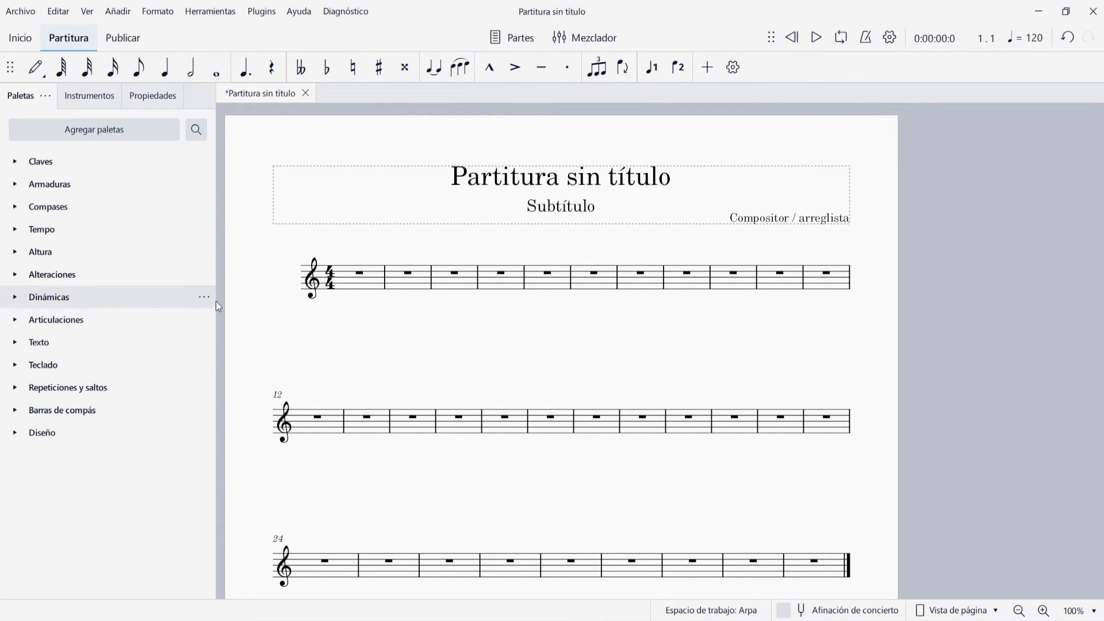
Add the Arpa palette to the Arpa workspace's palette list.
{"action": "left_click", "coordinate": [95, 134]}
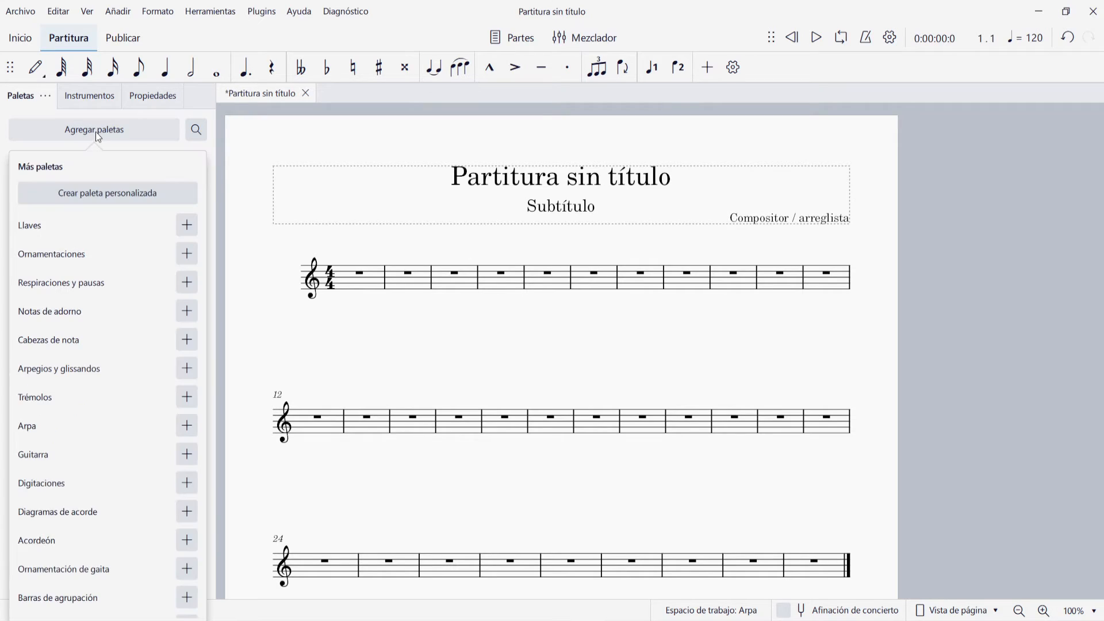
{"action": "left_click", "coordinate": [185, 433]}
{"action": "left_click", "coordinate": [123, 113]}
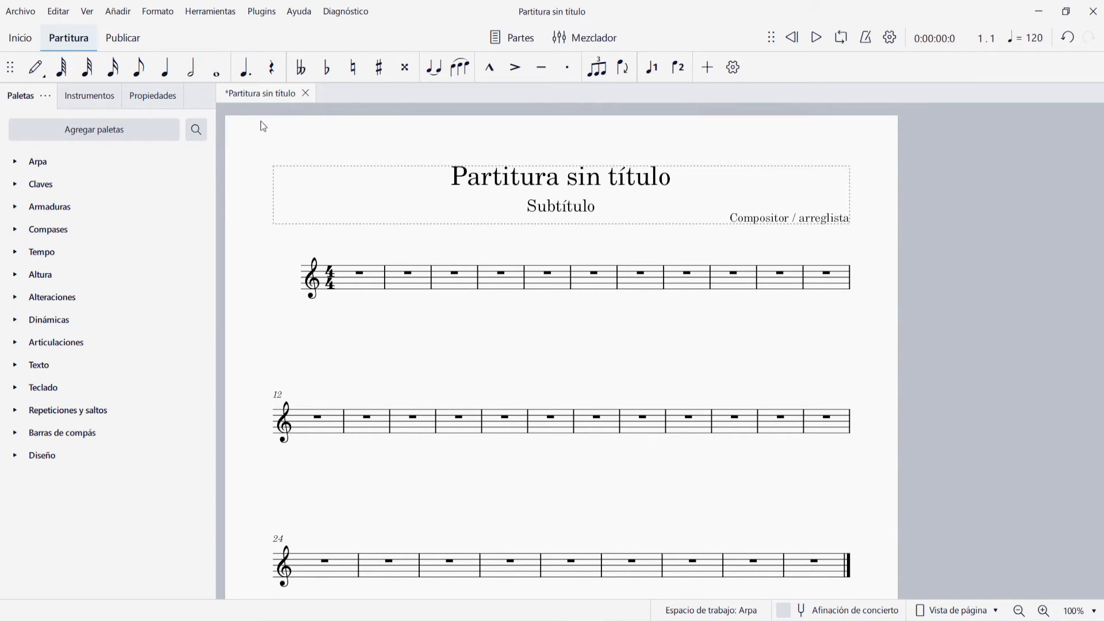
Switch the interface back to the Default workspace.
{"action": "left_click", "coordinate": [85, 11]}
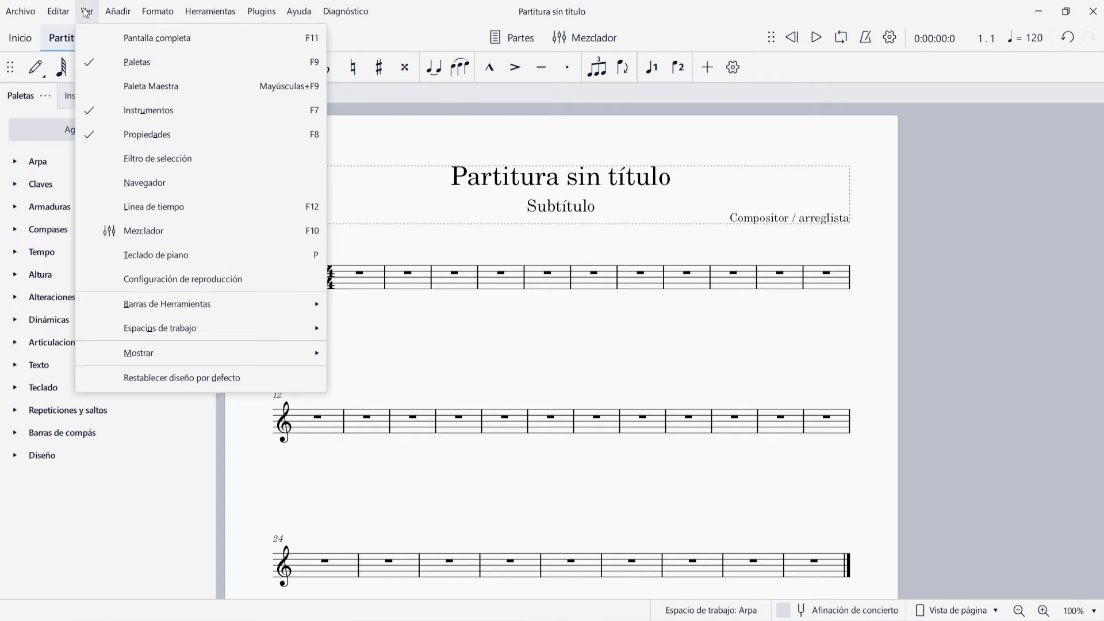
{"action": "left_click", "coordinate": [253, 327]}
{"action": "left_click", "coordinate": [253, 326]}
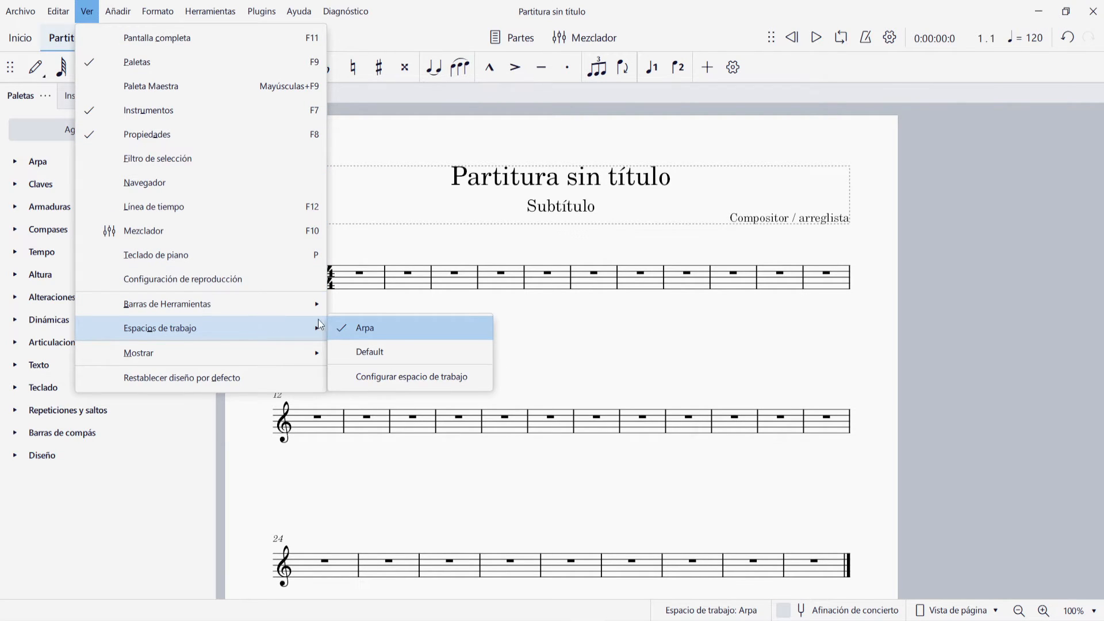
{"action": "left_click", "coordinate": [399, 351]}
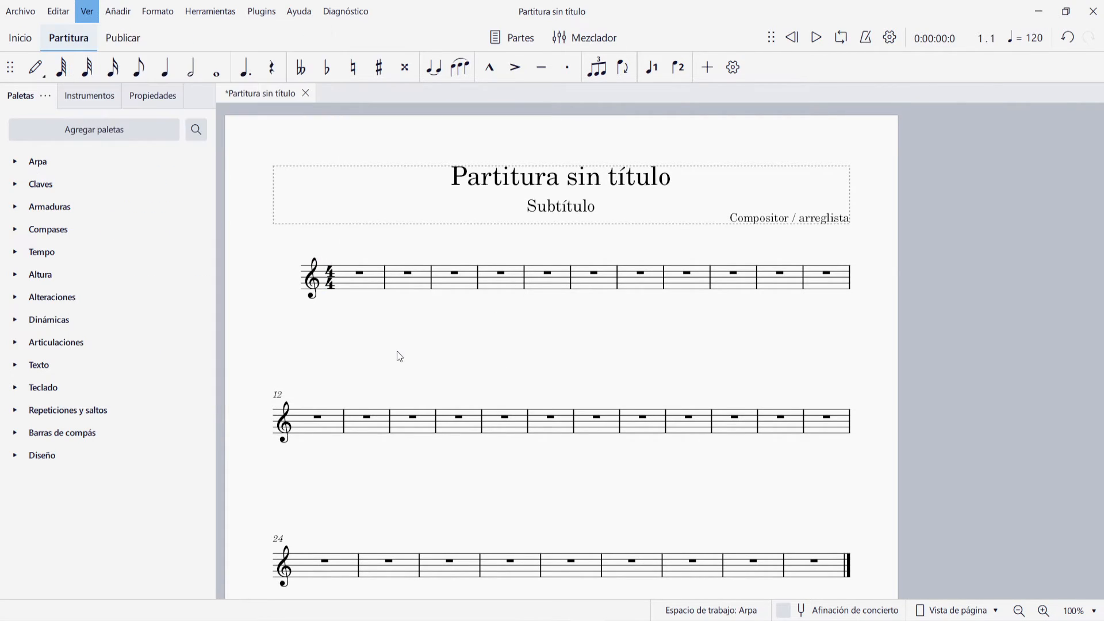
Look through the Default workspace's palette list and switch the interface to the Arpa workspace.
{"action": "scroll", "coordinate": [112, 332], "scroll_direction": "down", "scroll_amount": 5}
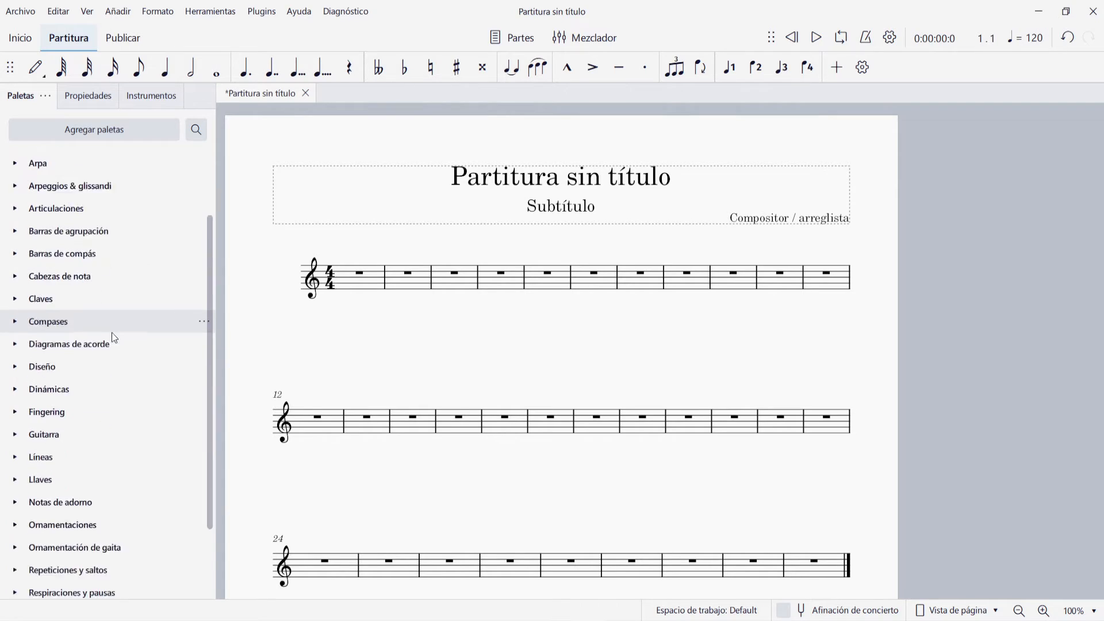
{"action": "scroll", "coordinate": [111, 334], "scroll_direction": "up", "scroll_amount": 5}
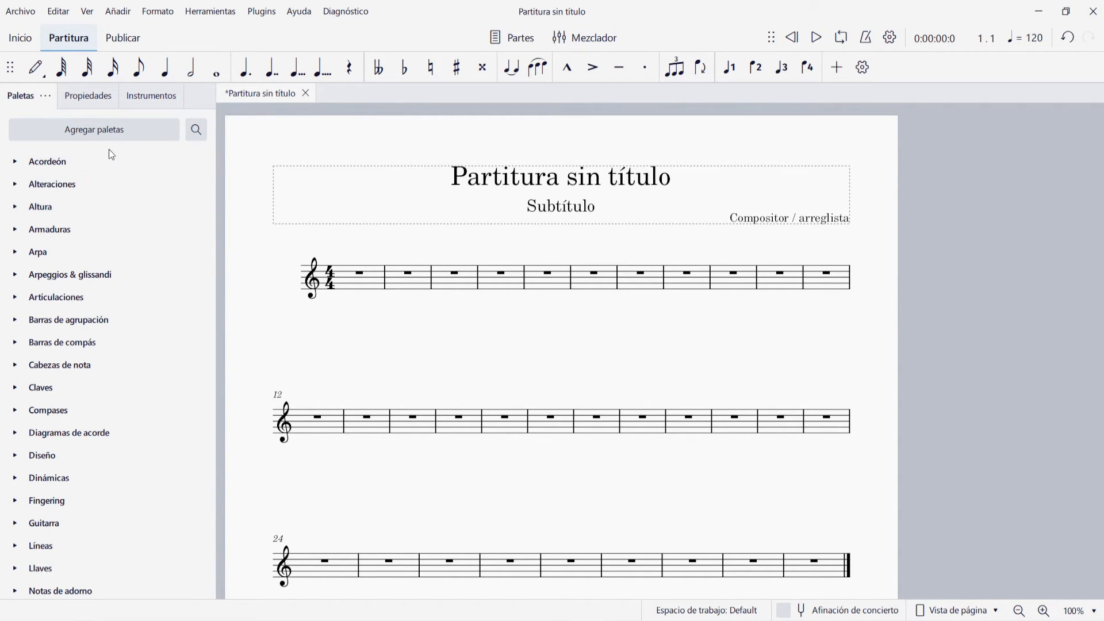
{"action": "left_click", "coordinate": [87, 11]}
{"action": "mouse_move", "coordinate": [229, 336]}
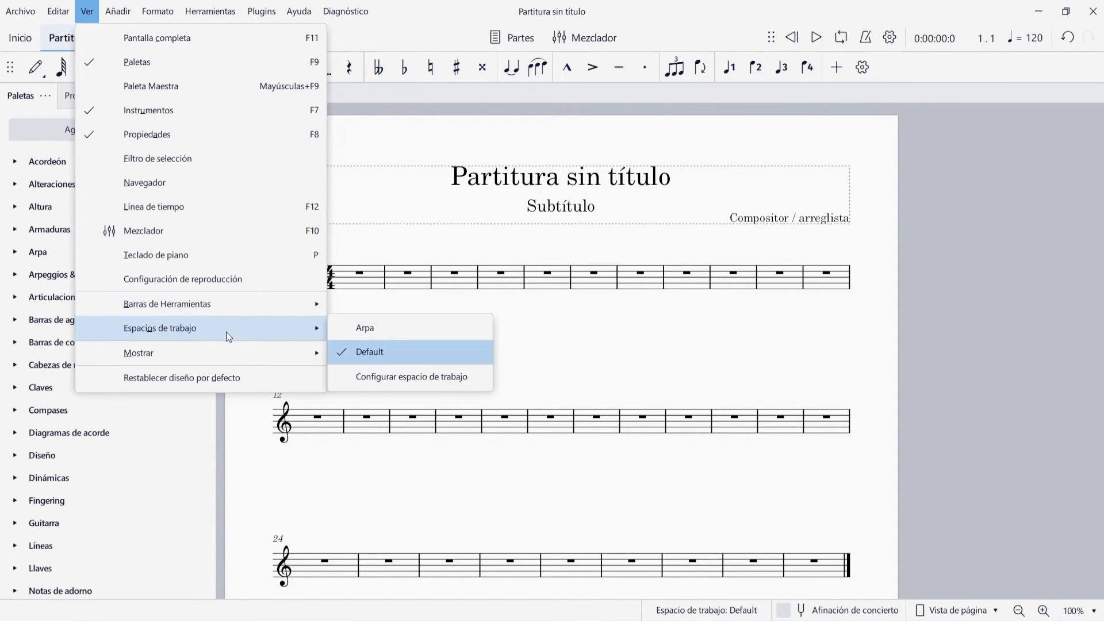
{"action": "left_click", "coordinate": [386, 323]}
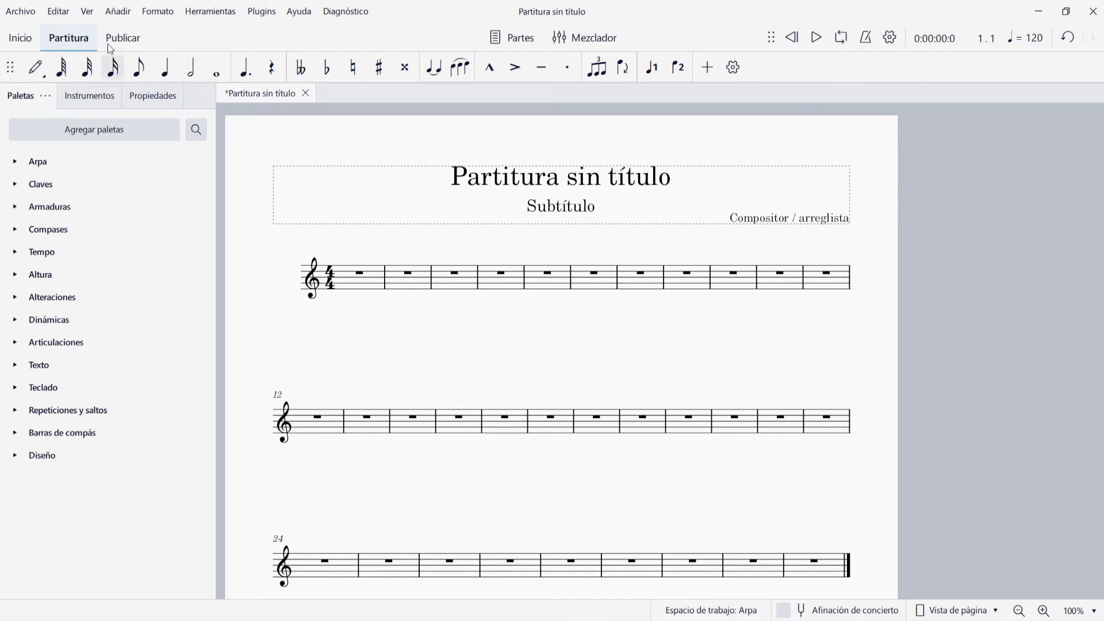
Delete the Arpa workspace in the workspace configuration and return to the Default workspace.
{"action": "left_click", "coordinate": [87, 11]}
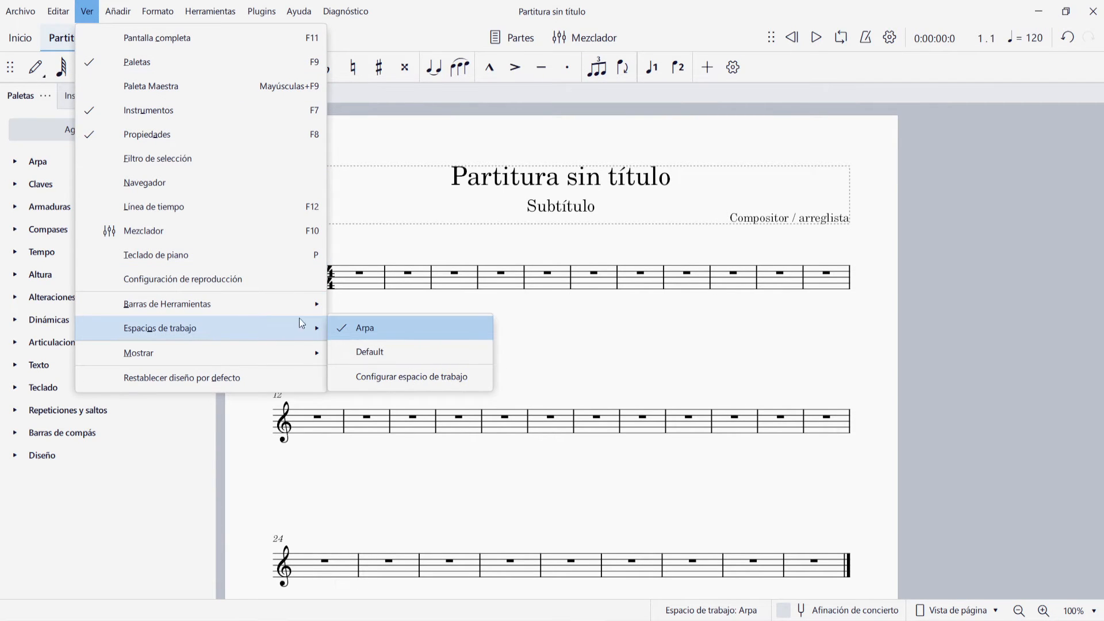
{"action": "left_click", "coordinate": [402, 374]}
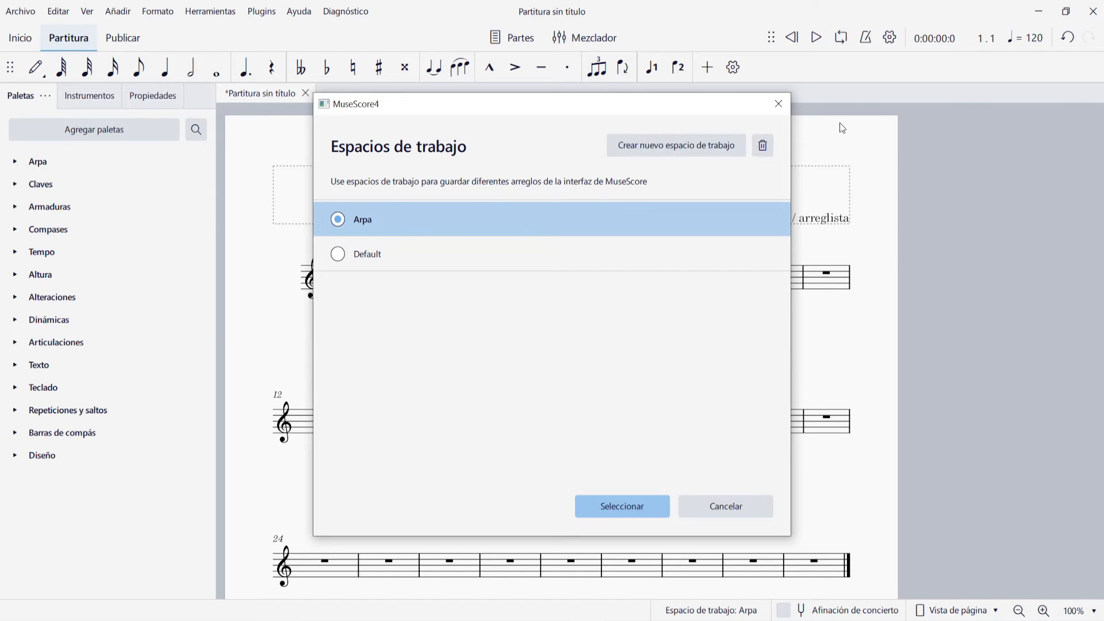
{"action": "left_click", "coordinate": [763, 146]}
{"action": "left_click", "coordinate": [633, 512]}
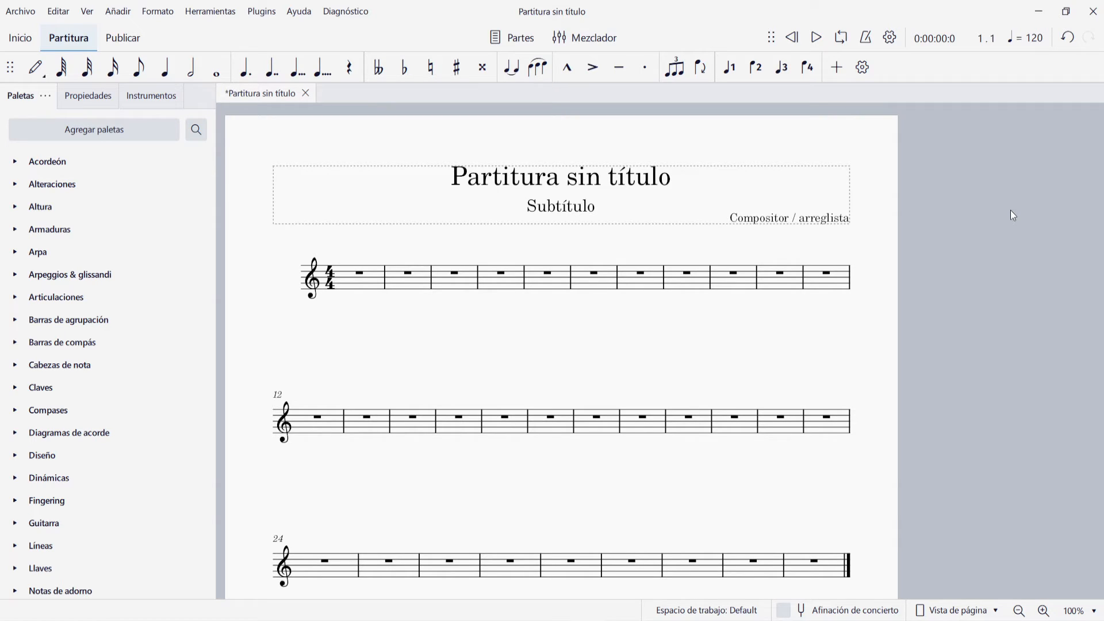
In the style settings, change the font of the Título text style to MScoreBC.
{"action": "left_click", "coordinate": [470, 184]}
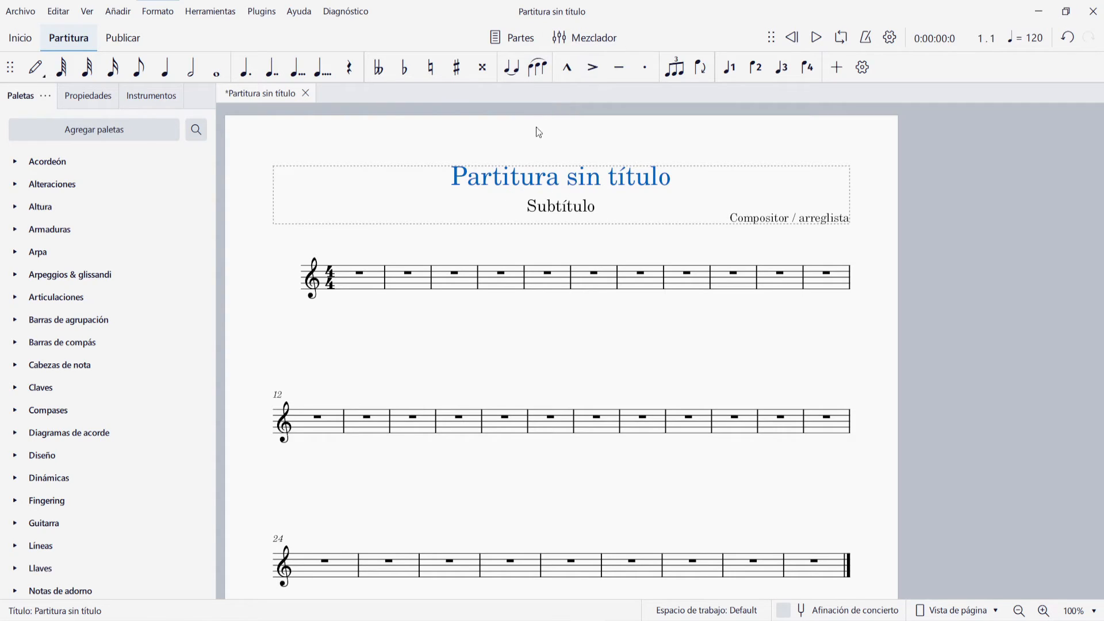
{"action": "left_click", "coordinate": [582, 128]}
{"action": "left_click", "coordinate": [158, 11]}
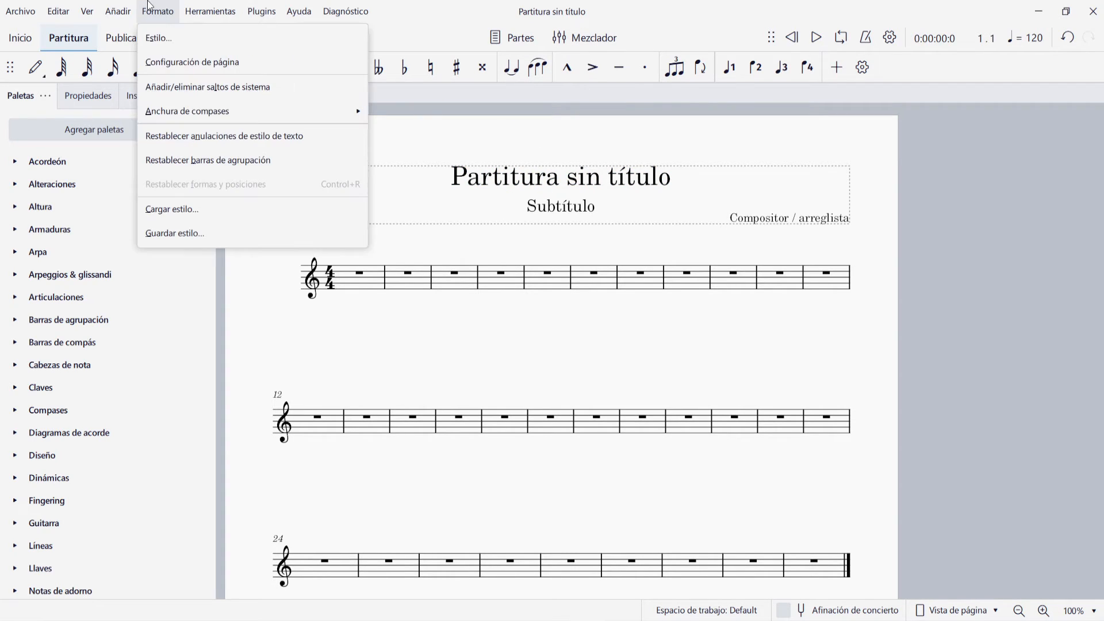
{"action": "left_click", "coordinate": [157, 40]}
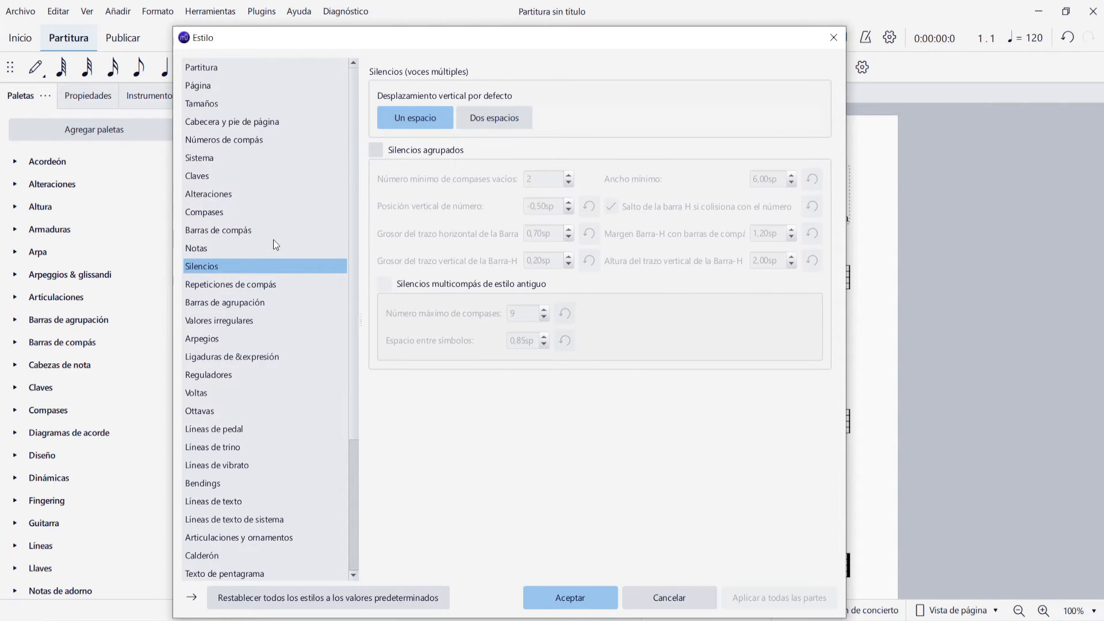
{"action": "scroll", "coordinate": [274, 239], "scroll_direction": "down", "scroll_amount": 3}
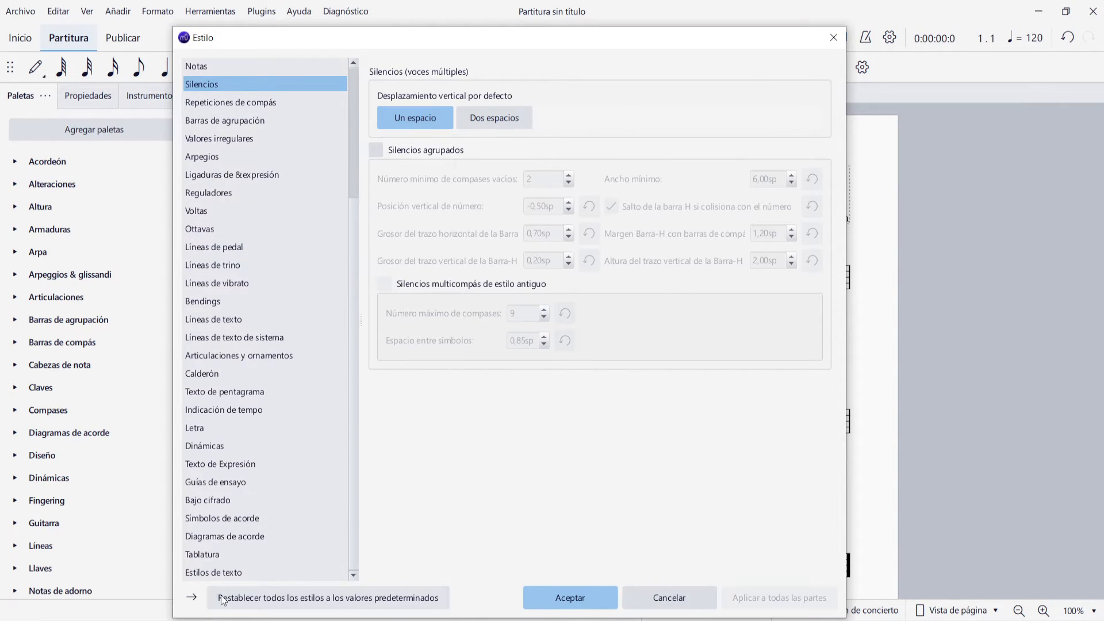
{"action": "left_click", "coordinate": [218, 572]}
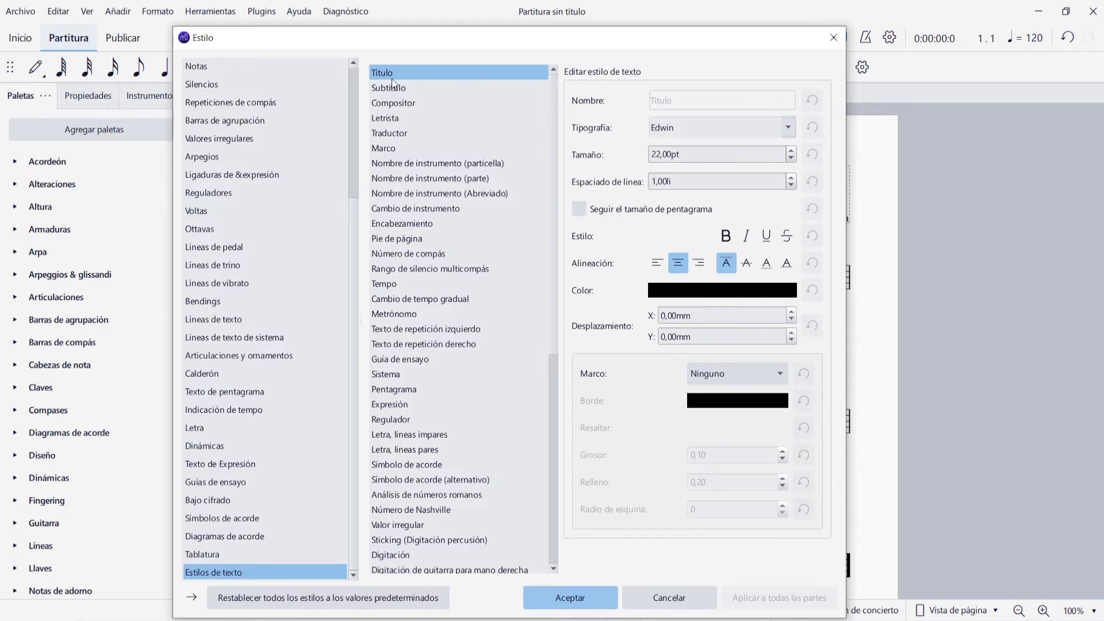
{"action": "left_click", "coordinate": [791, 127]}
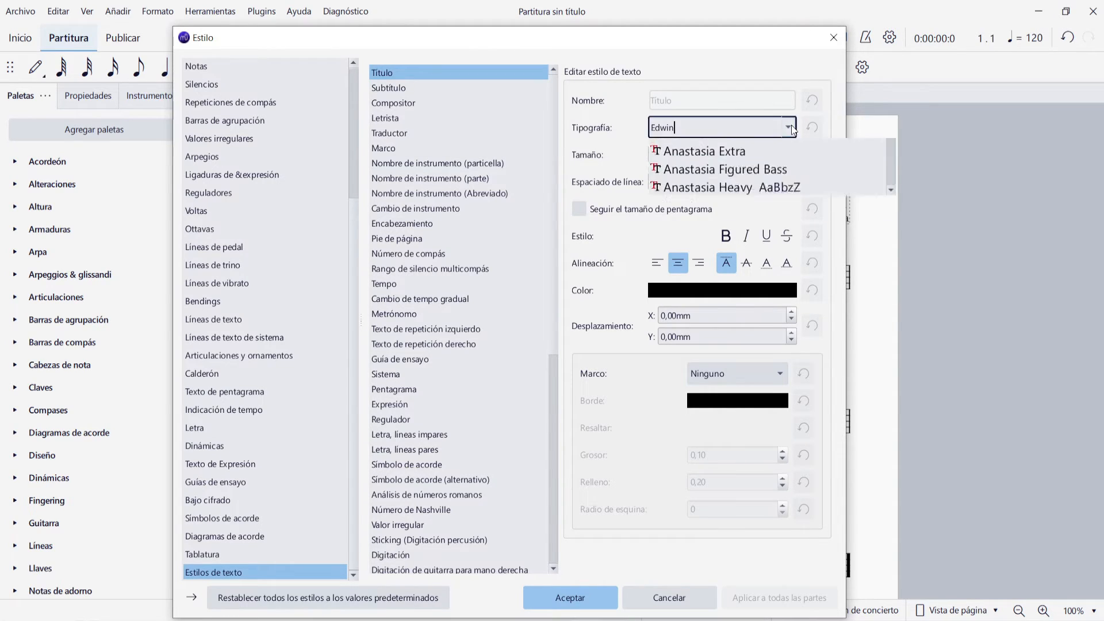
{"action": "left_click_drag", "start_coordinate": [885, 189], "coordinate": [898, 239]}
{"action": "left_click", "coordinate": [772, 262]}
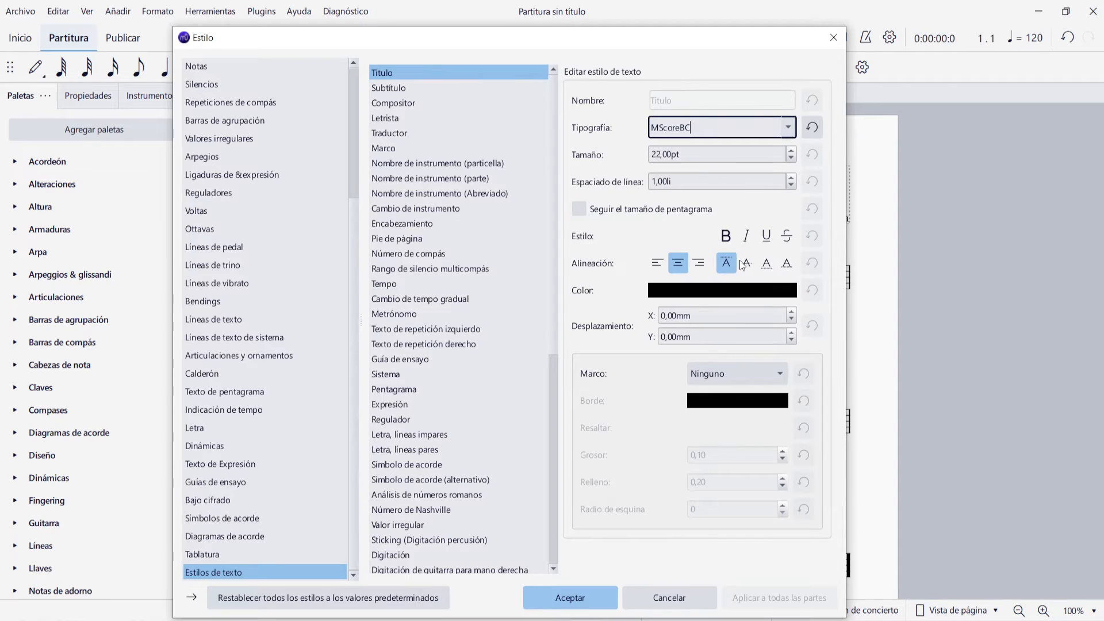
Set the Título text style's size to 40 pt and accept the style changes.
{"action": "left_click", "coordinate": [663, 153]}
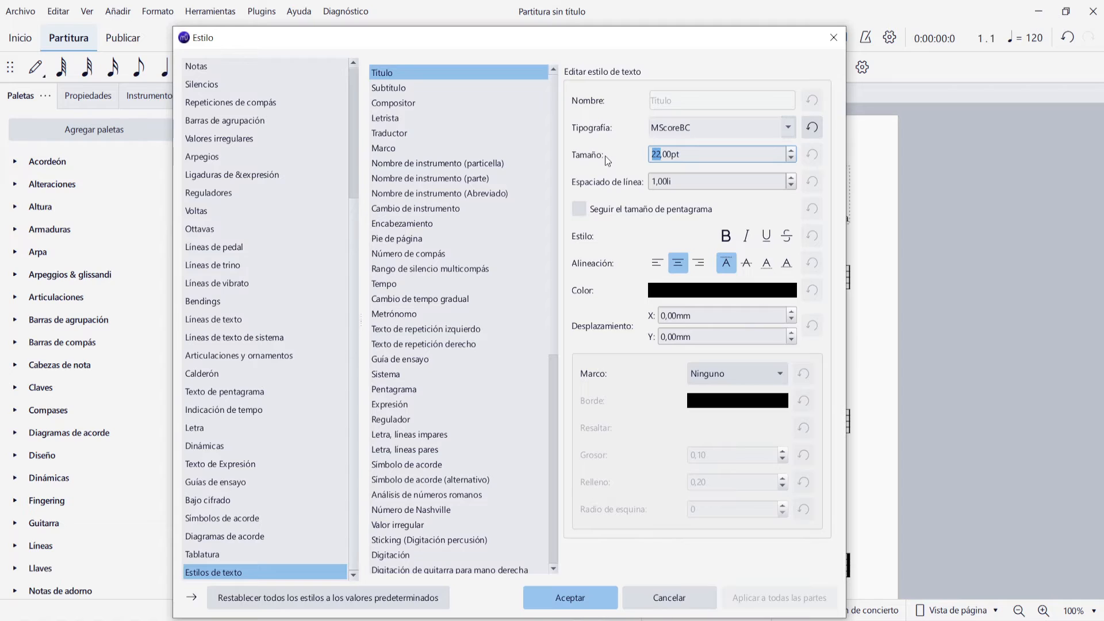
{"action": "type", "text": "40"}
{"action": "left_click", "coordinate": [564, 598]}
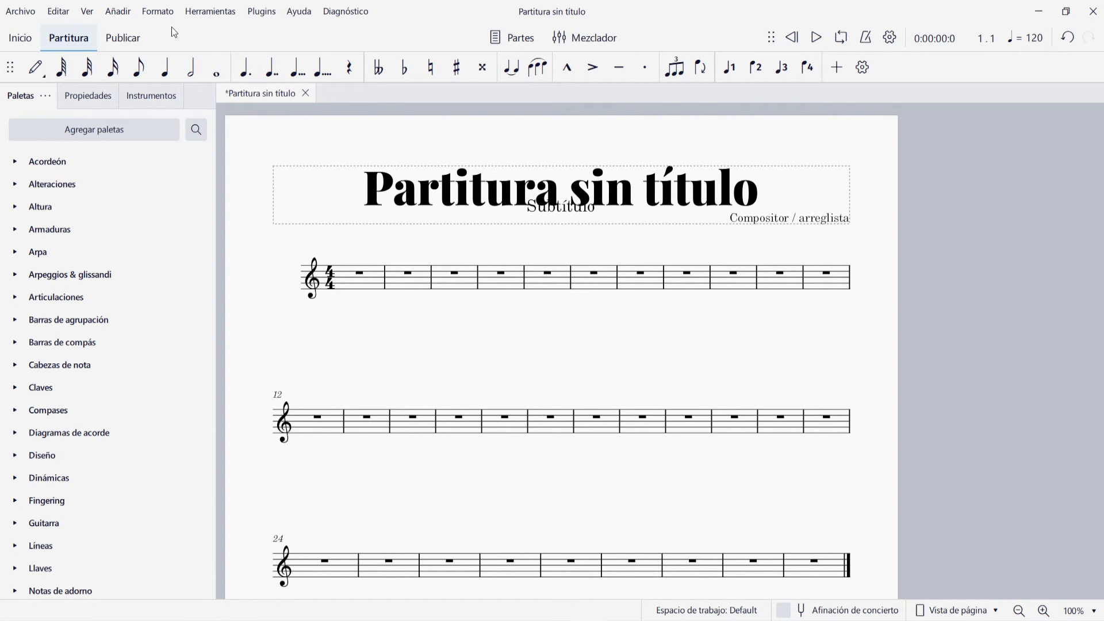
Save the score's style as Mi Estilo in the Styles folder.
{"action": "left_click", "coordinate": [158, 14]}
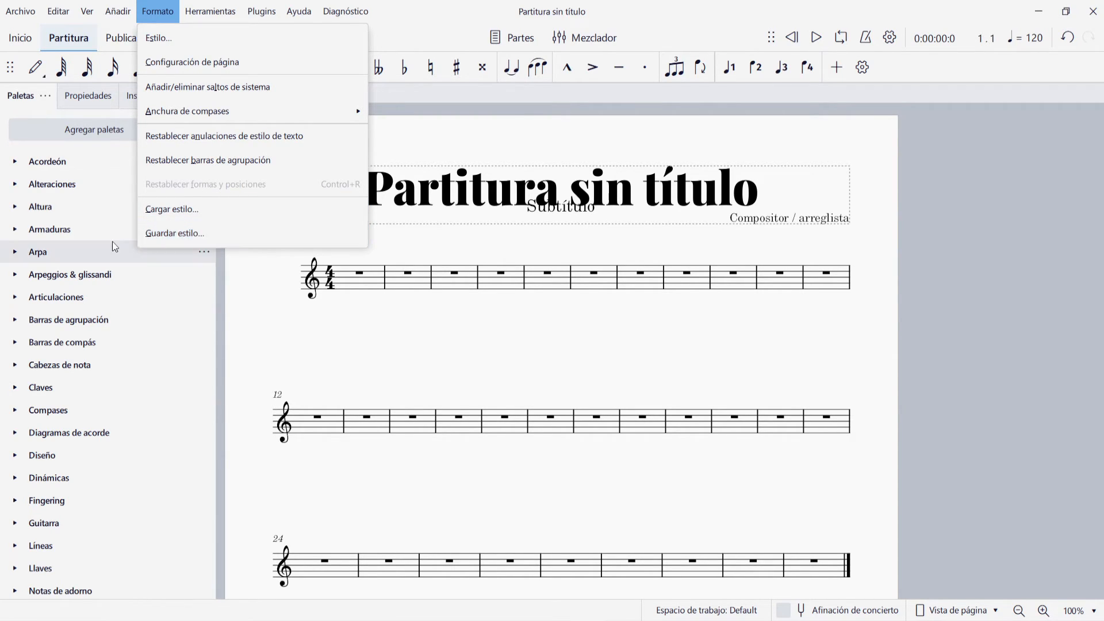
{"action": "left_click", "coordinate": [197, 238]}
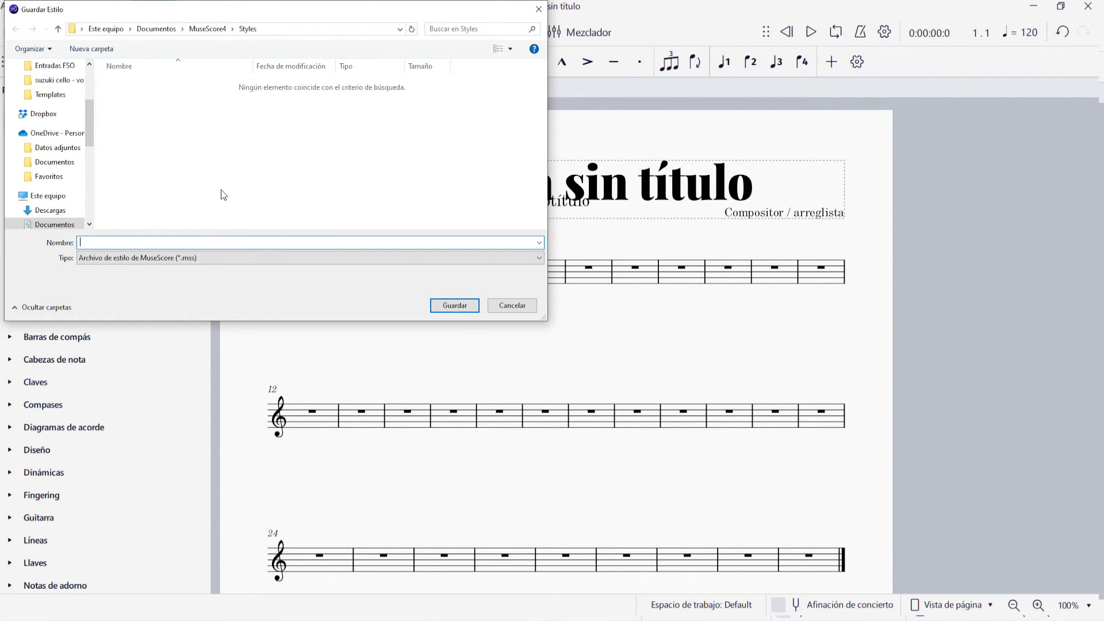
{"action": "type", "text": "Mi Estilo"}
{"action": "left_click", "coordinate": [454, 305]}
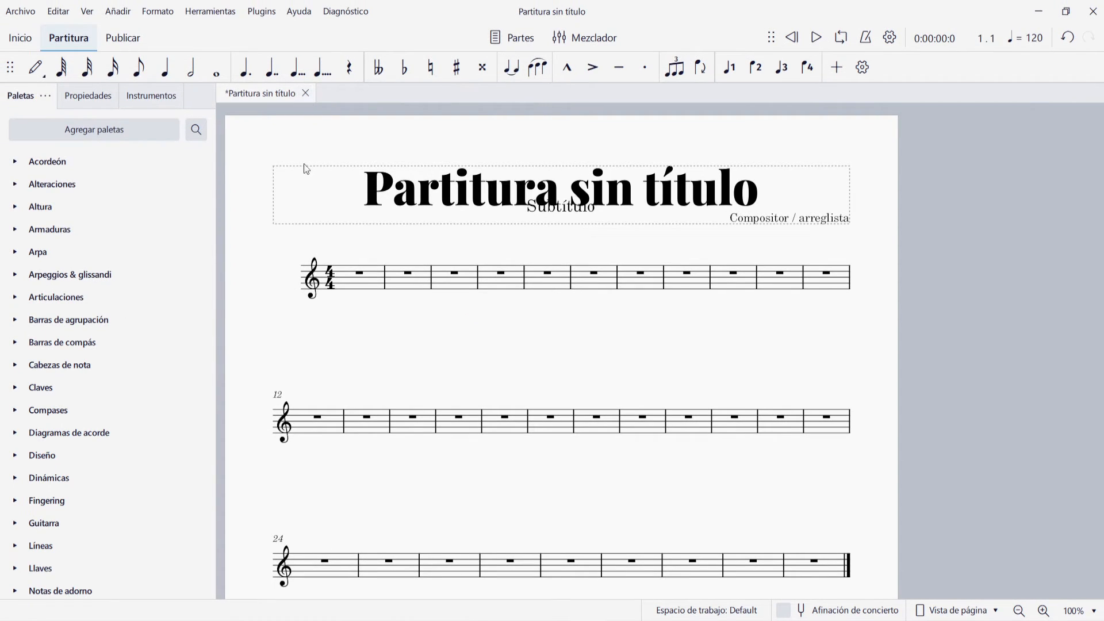
Close the score without saving it and create a new untitled score.
{"action": "left_click", "coordinate": [305, 93]}
{"action": "left_click", "coordinate": [607, 406]}
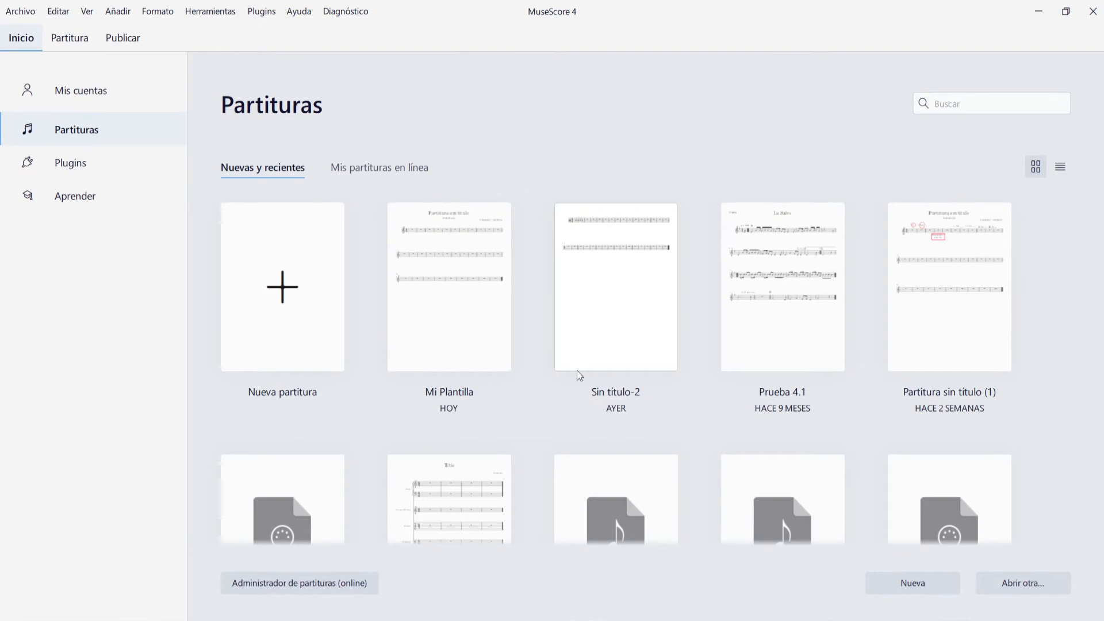
{"action": "left_click", "coordinate": [287, 287]}
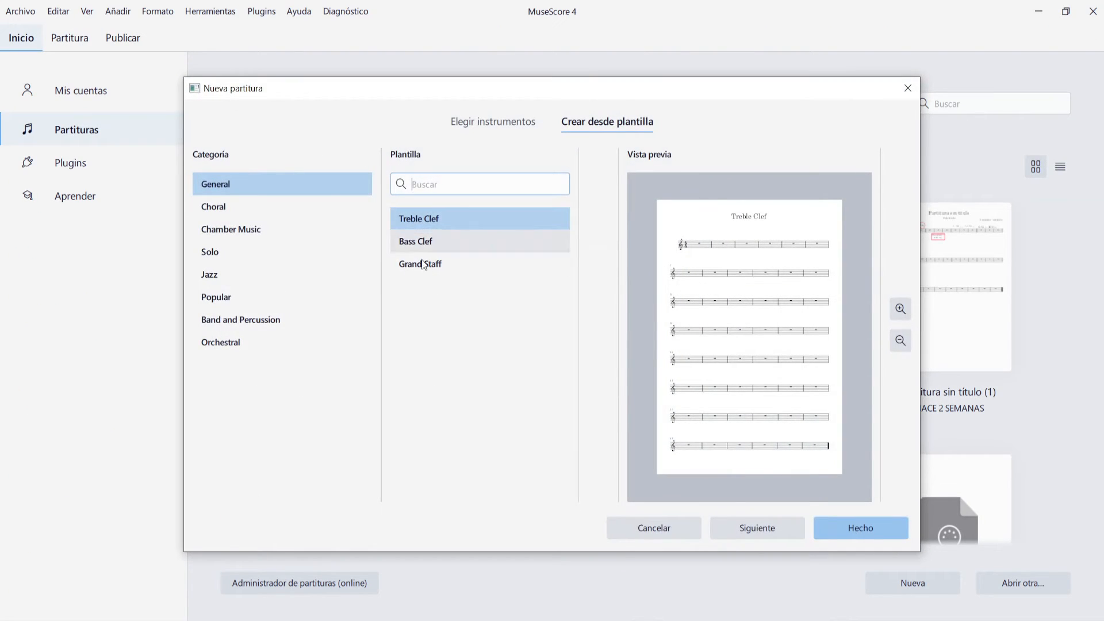
{"action": "left_click", "coordinate": [850, 524]}
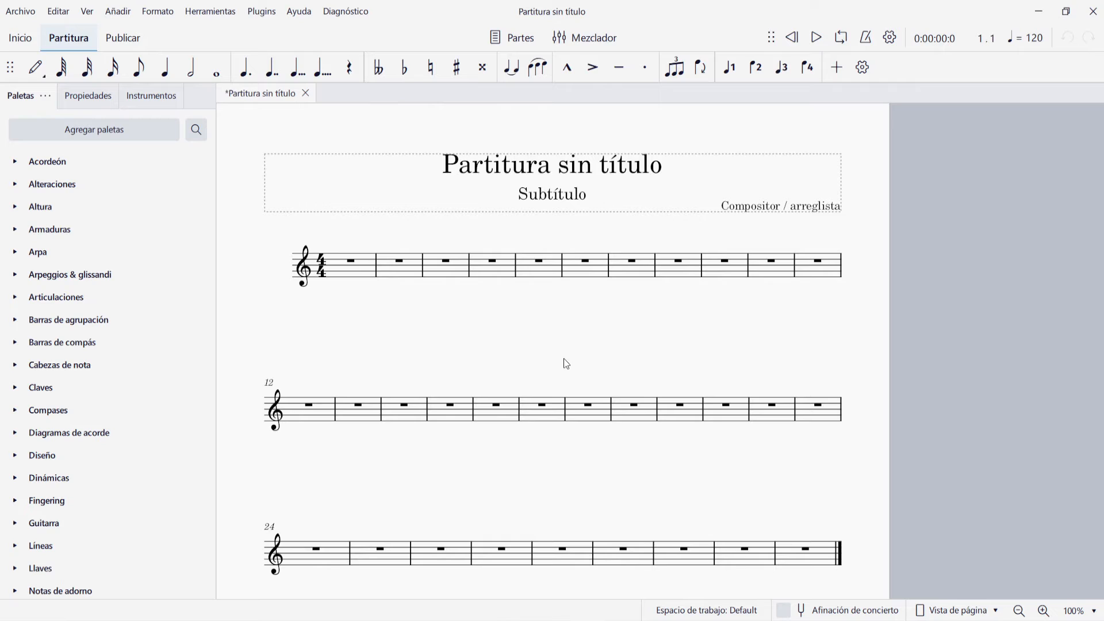
Load the saved style Mi Estilo.mss into the new score.
{"action": "left_click", "coordinate": [161, 17]}
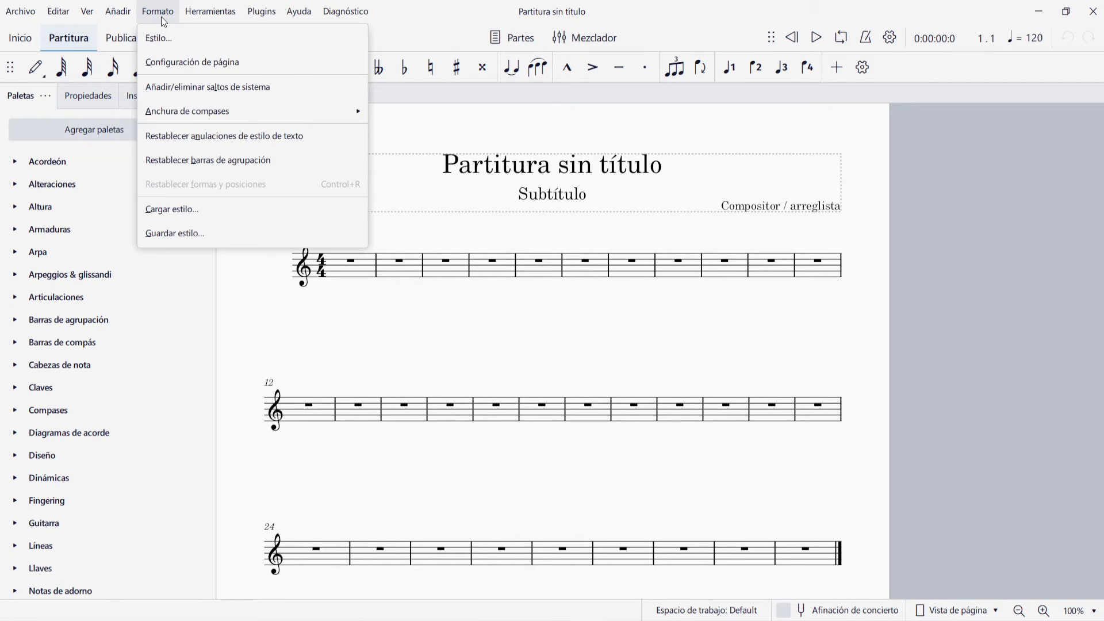
{"action": "left_click", "coordinate": [175, 209]}
{"action": "left_click", "coordinate": [137, 85]}
{"action": "left_click", "coordinate": [466, 306]}
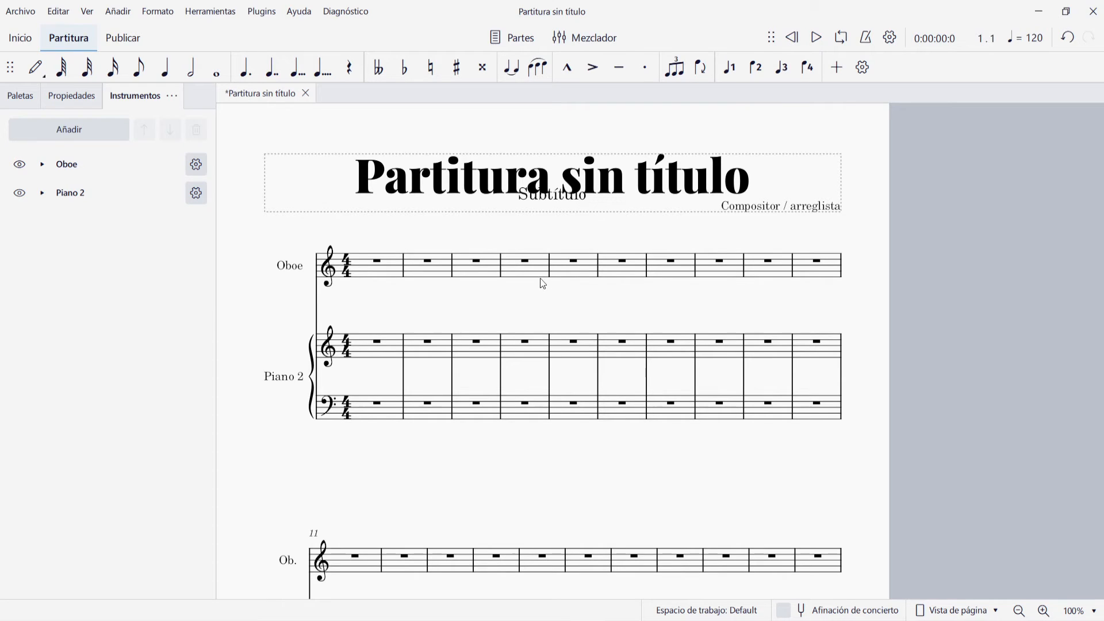
Save the oboe and piano score as Mi Plantilla Oboe in the Templates folder.
{"action": "left_click", "coordinate": [20, 11]}
{"action": "left_click", "coordinate": [61, 164]}
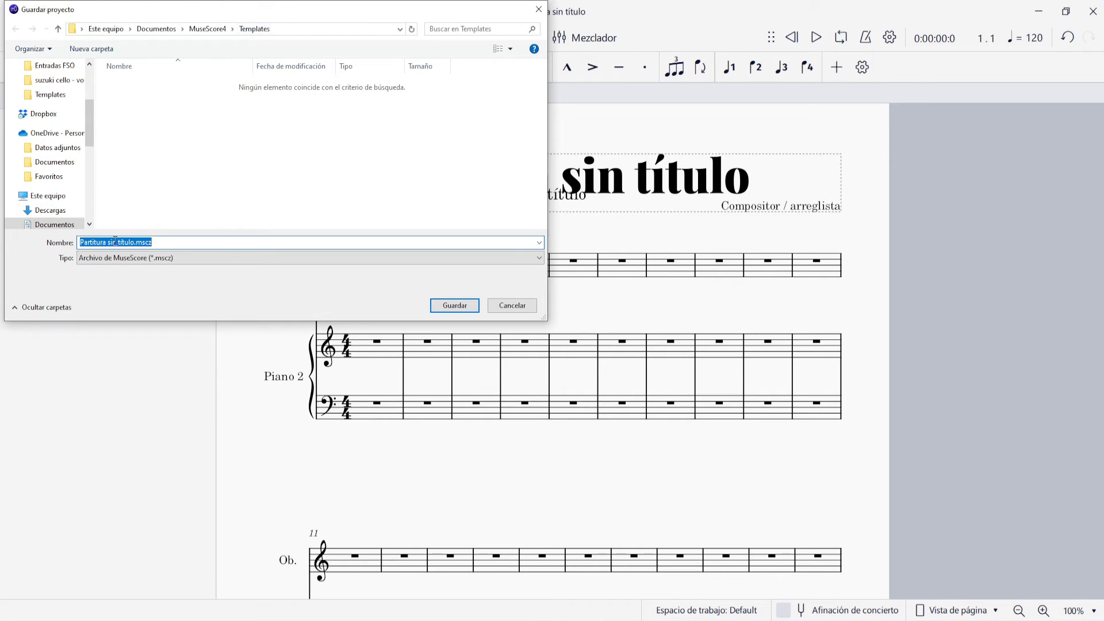
{"action": "key", "text": "BackSpace"}
{"action": "type", "text": "Mi Plantill"}
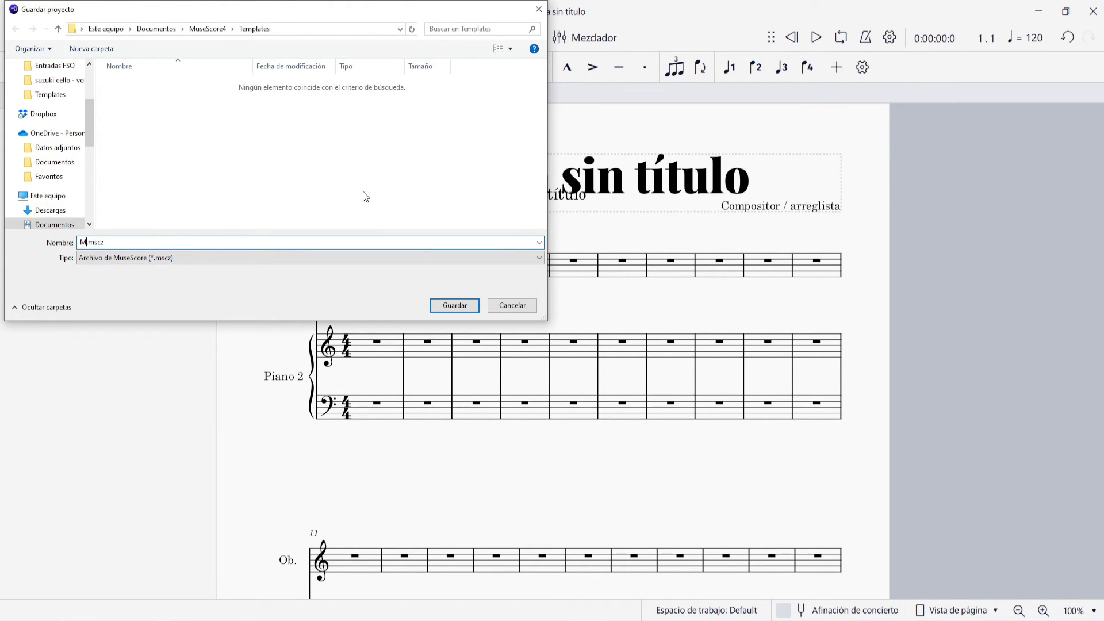
{"action": "type", "text": "a Oboe"}
{"action": "left_click", "coordinate": [466, 306]}
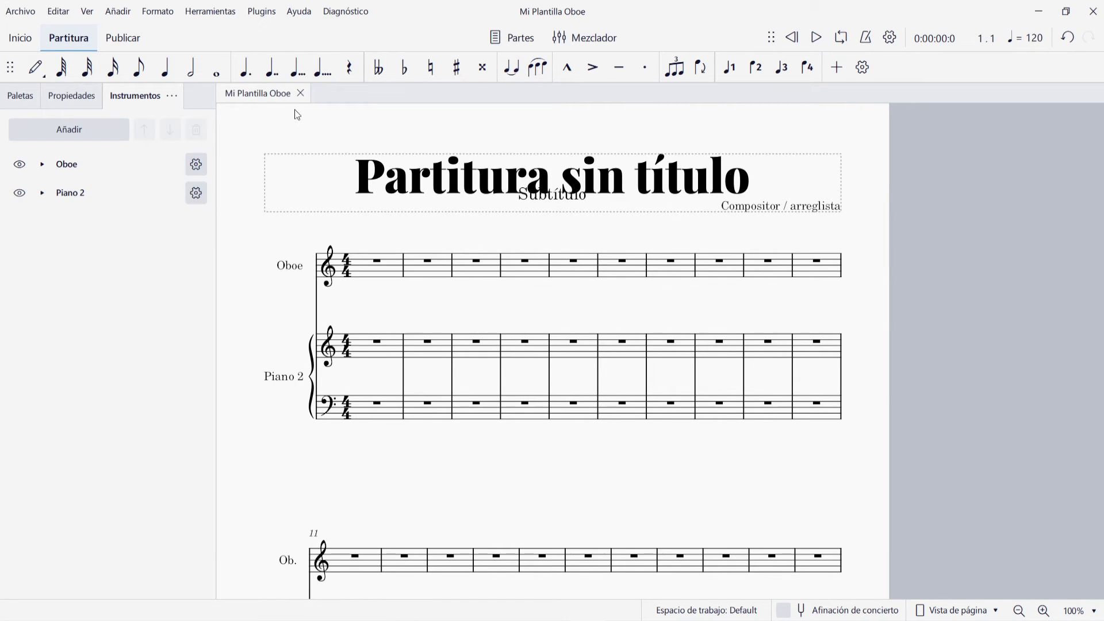
Close the score and create a new one from the Mi Plantilla Oboe template under Mis plantillas.
{"action": "left_click", "coordinate": [300, 94]}
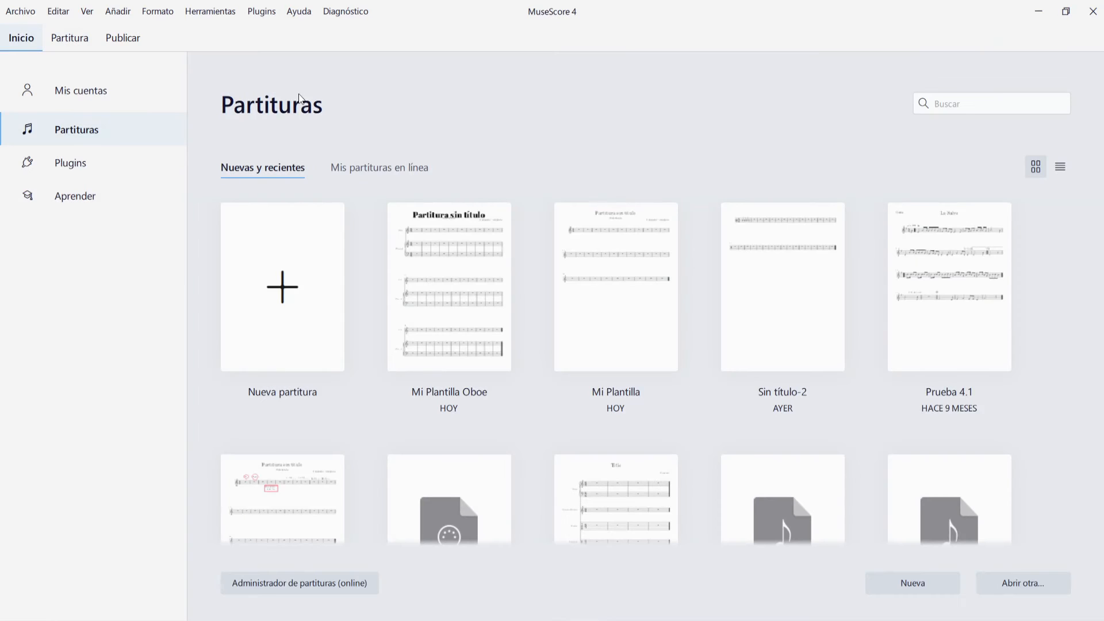
{"action": "left_click", "coordinate": [277, 256]}
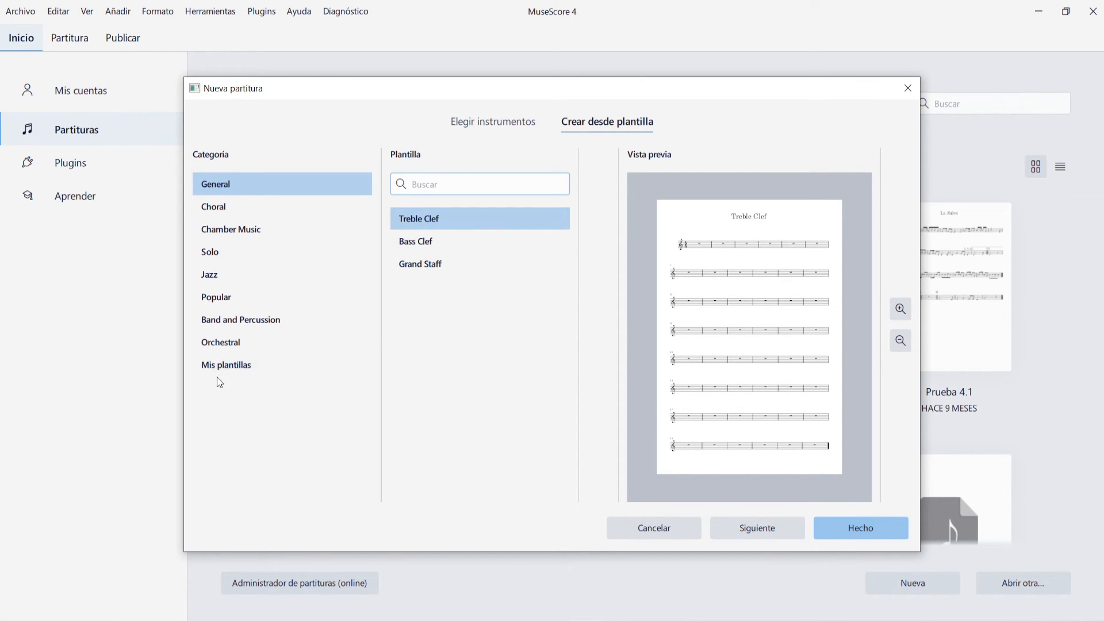
{"action": "left_click", "coordinate": [229, 364]}
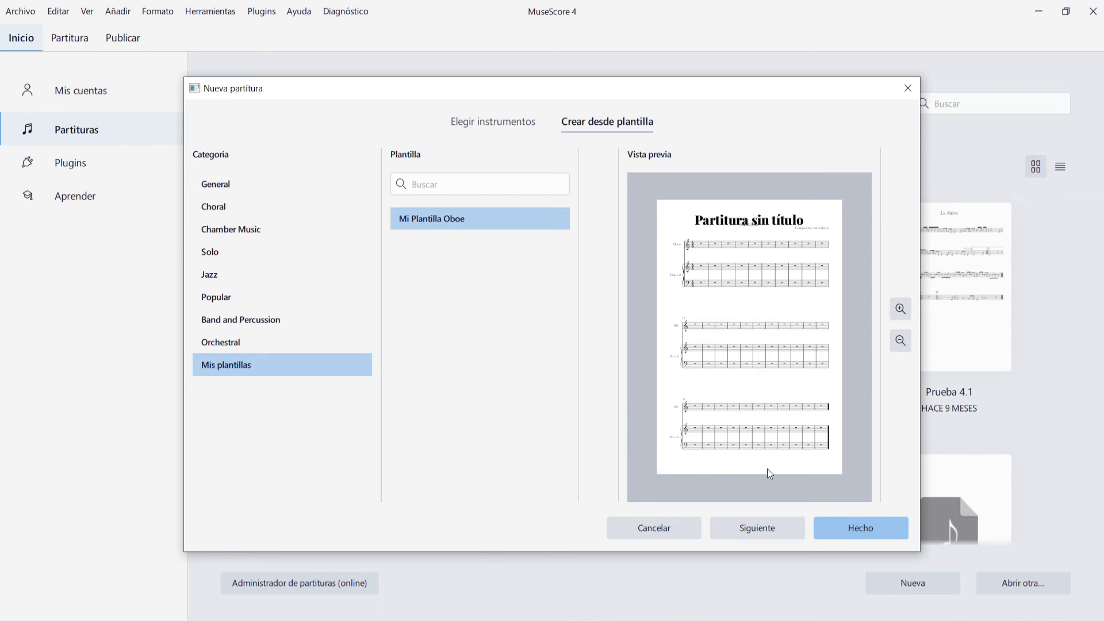
{"action": "left_click", "coordinate": [856, 535]}
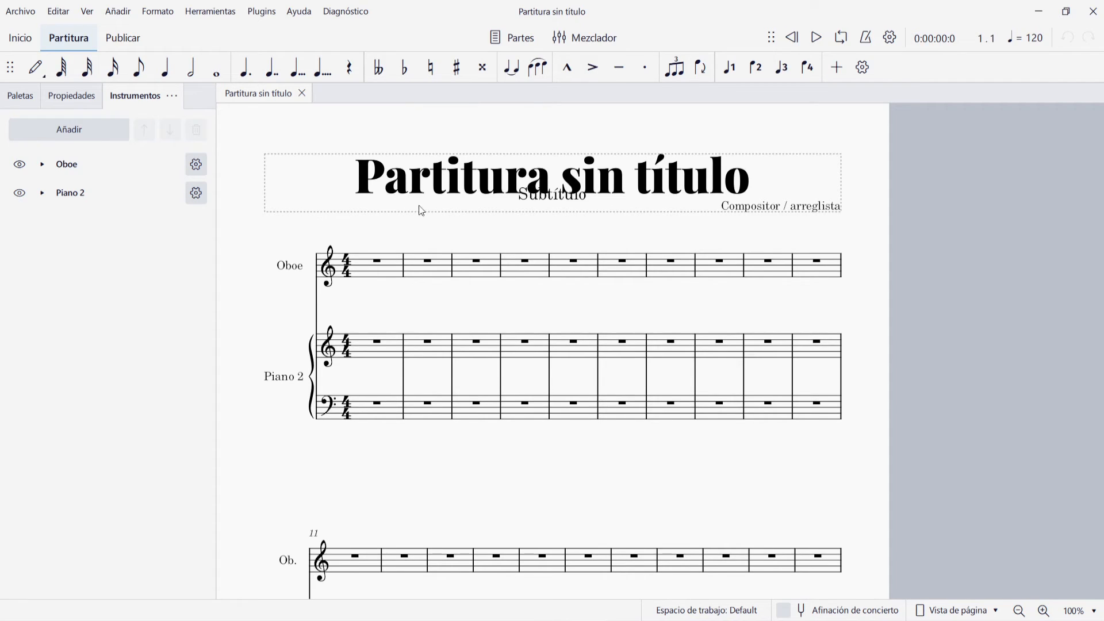
Save the style of the template-based score under the name Mi Estilo in the Styles folder.
{"action": "left_click", "coordinate": [148, 19]}
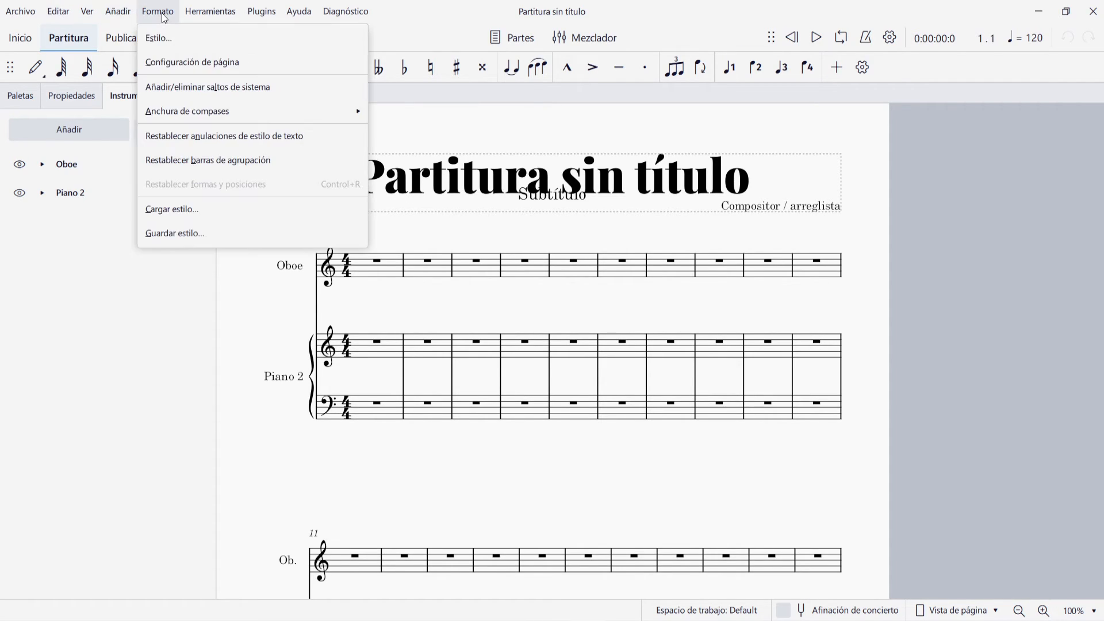
{"action": "left_click", "coordinate": [191, 233]}
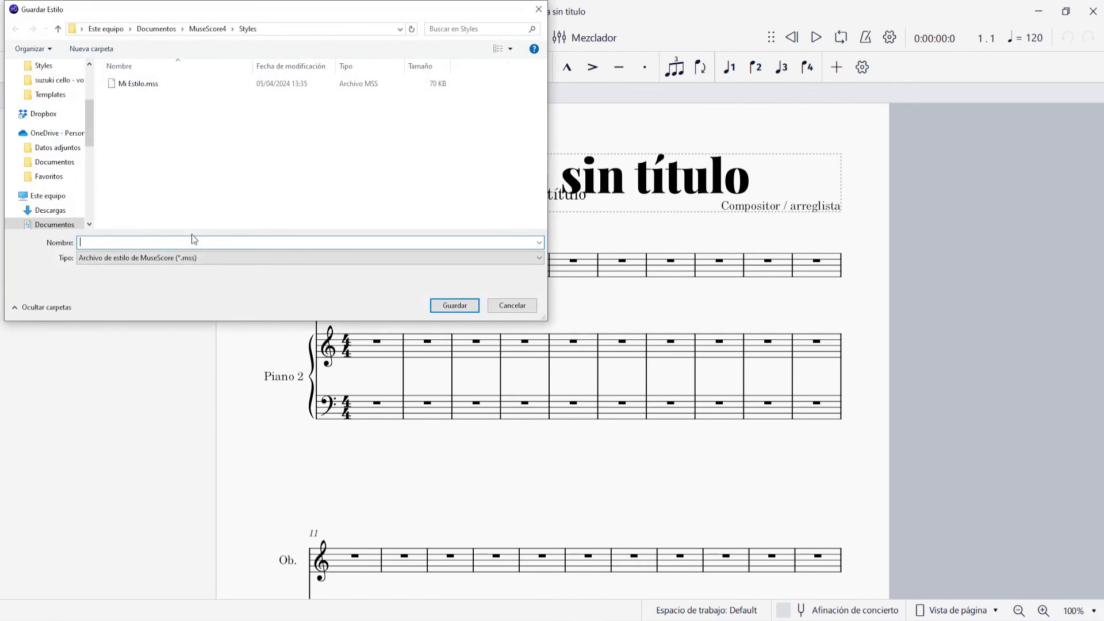
{"action": "type", "text": "Mi Estilo"}
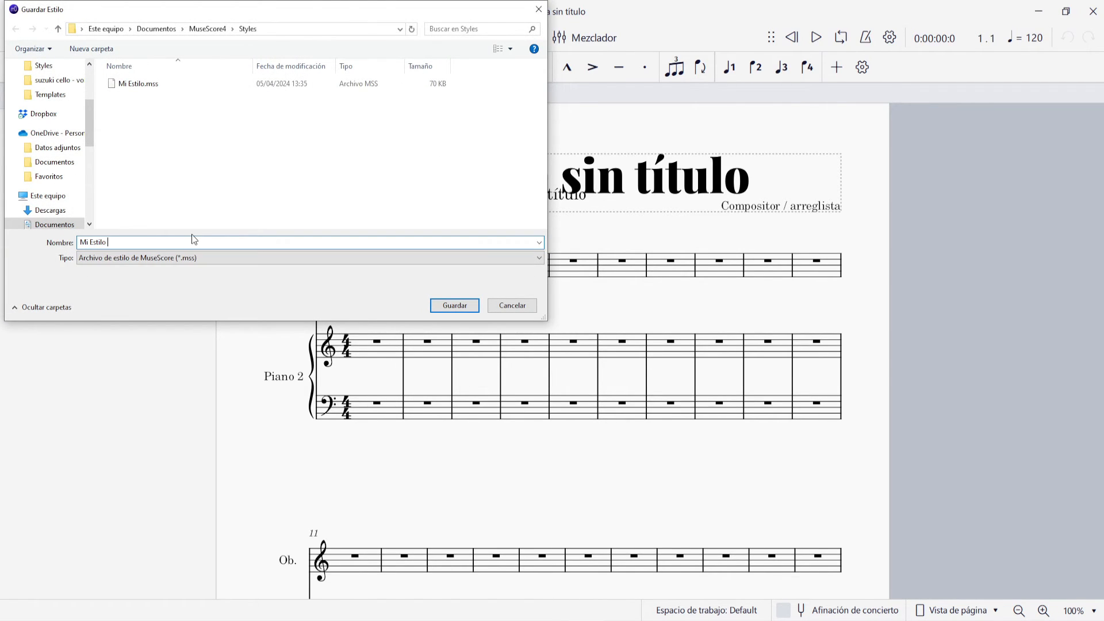
{"action": "key", "text": "Return"}
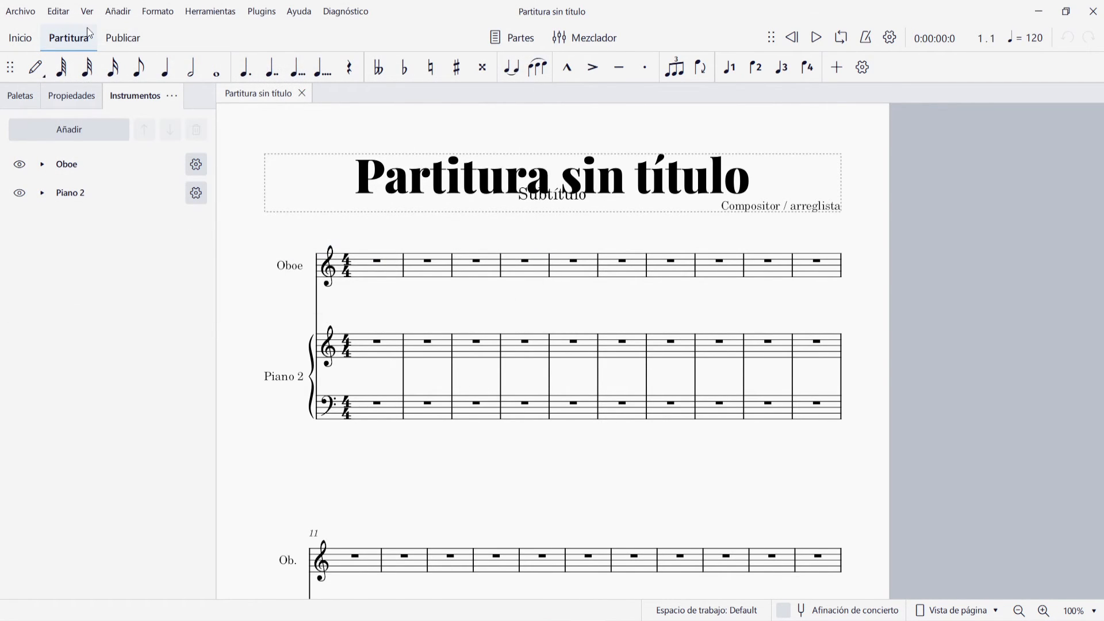
Create a new single-staff score and load a saved custom style into it from the Styles folder.
{"action": "left_click", "coordinate": [28, 16]}
{"action": "left_click", "coordinate": [41, 41]}
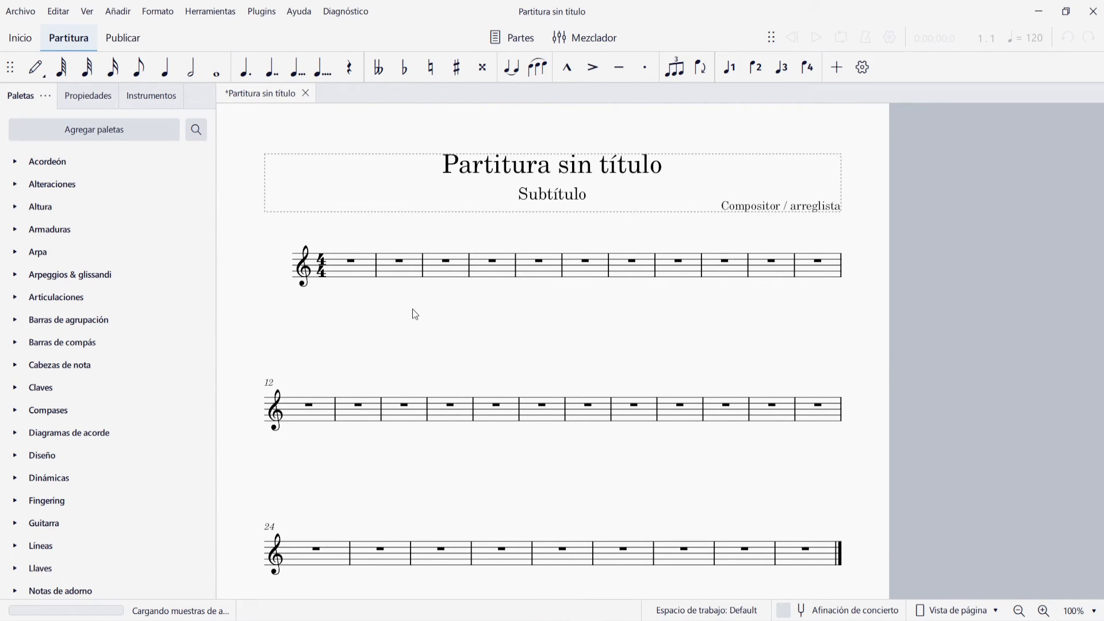
{"action": "left_click", "coordinate": [158, 11]}
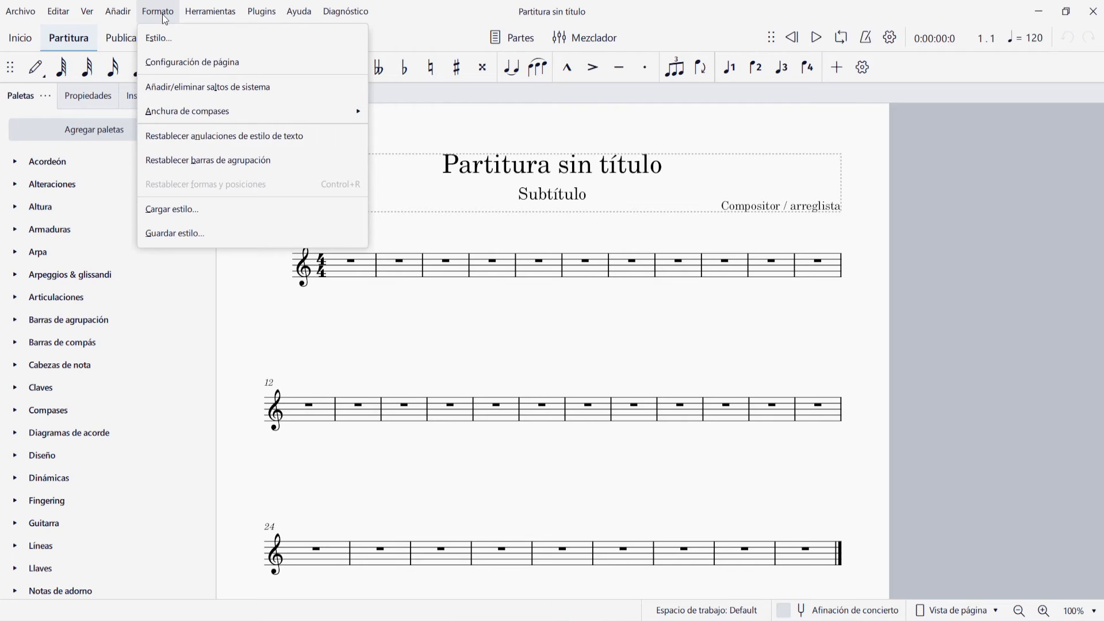
{"action": "left_click", "coordinate": [173, 209]}
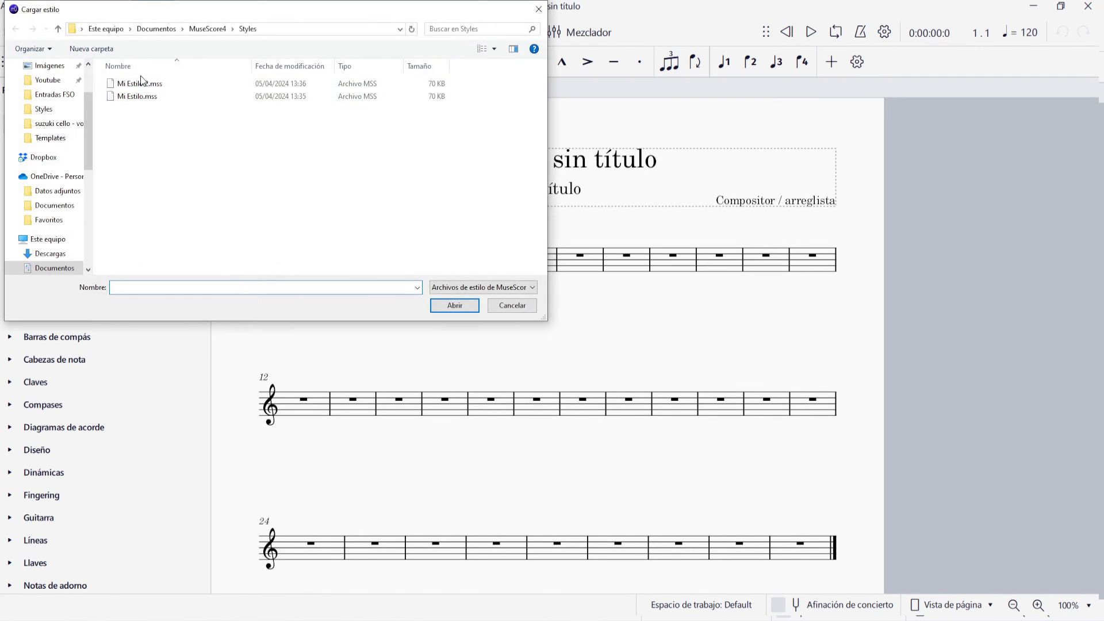
{"action": "left_click", "coordinate": [138, 87]}
{"action": "left_click", "coordinate": [467, 307]}
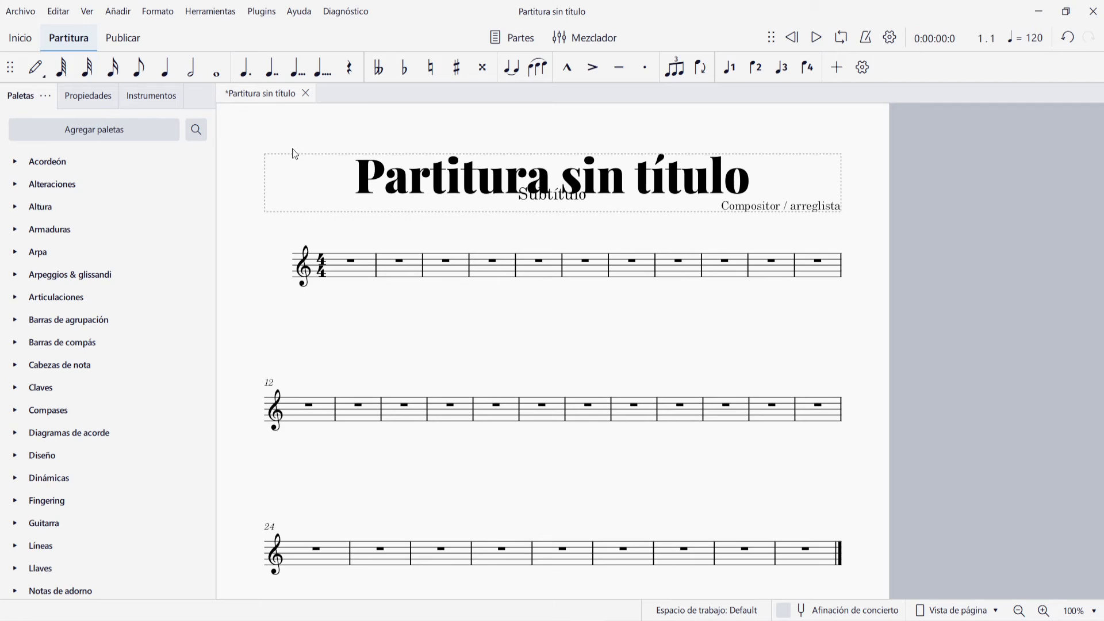
Create a custom palette named Elementos rápidos.
{"action": "left_click", "coordinate": [108, 137]}
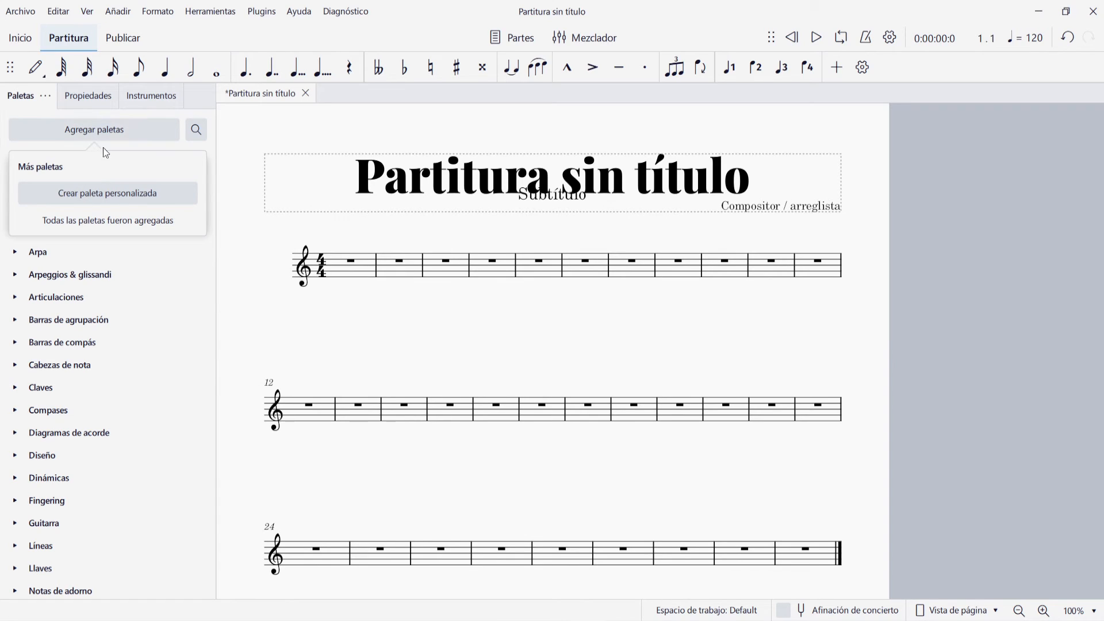
{"action": "left_click", "coordinate": [94, 199]}
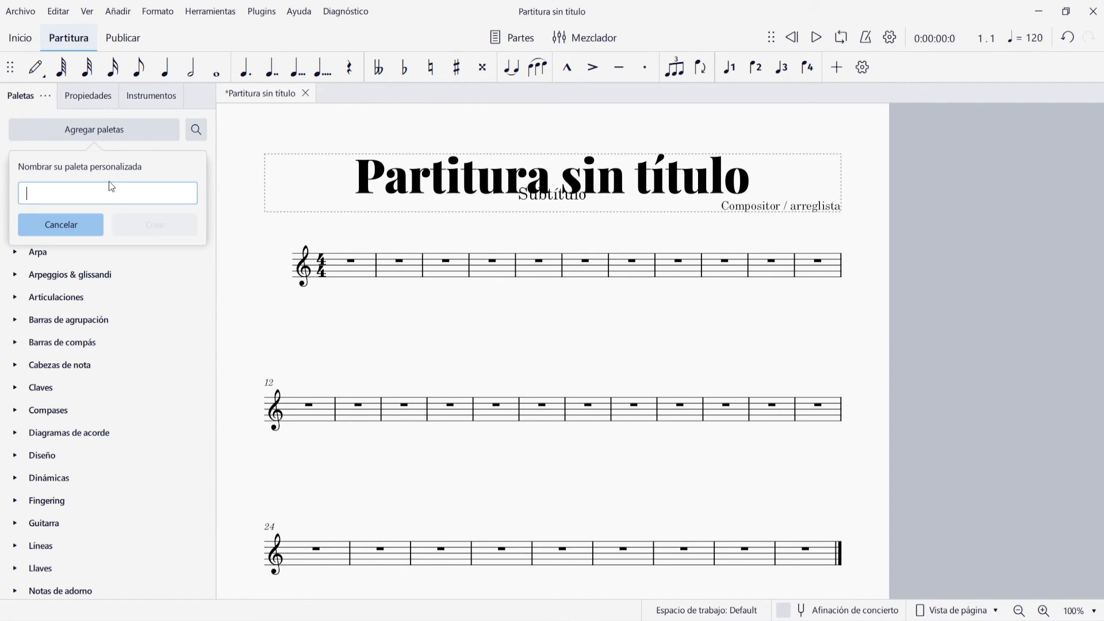
{"action": "type", "text": "W"}
{"action": "key", "text": "BackSpace"}
{"action": "type", "text": "Elementos rápidos"}
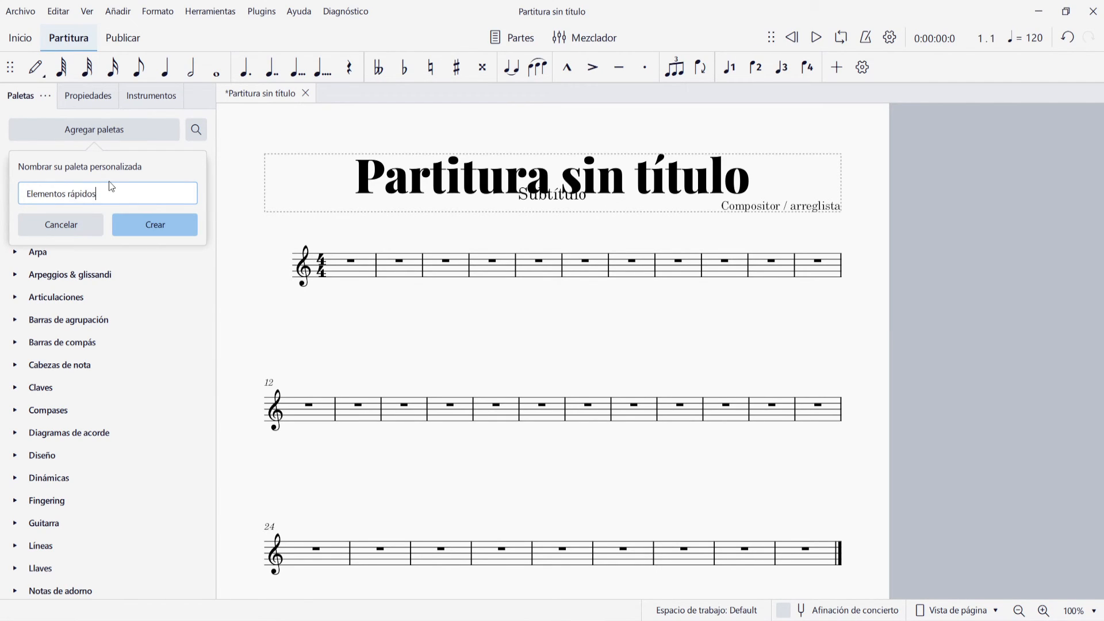
{"action": "key", "text": "Return"}
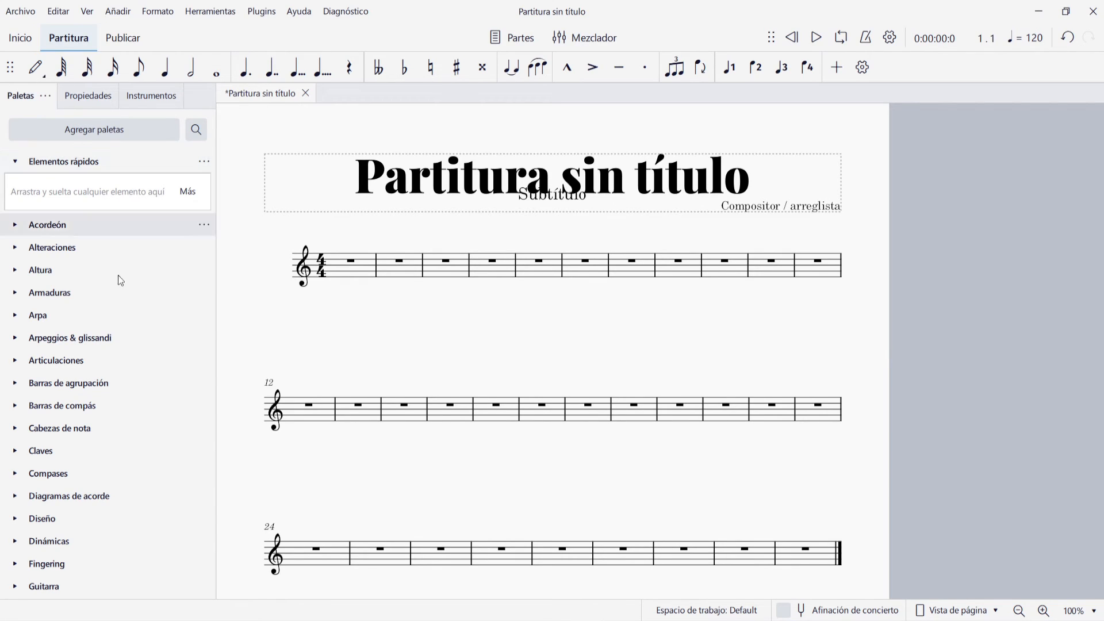
Add the treble clef from the Claves palette to Elementos rápidos and collapse the Claves palette.
{"action": "left_click", "coordinate": [25, 453]}
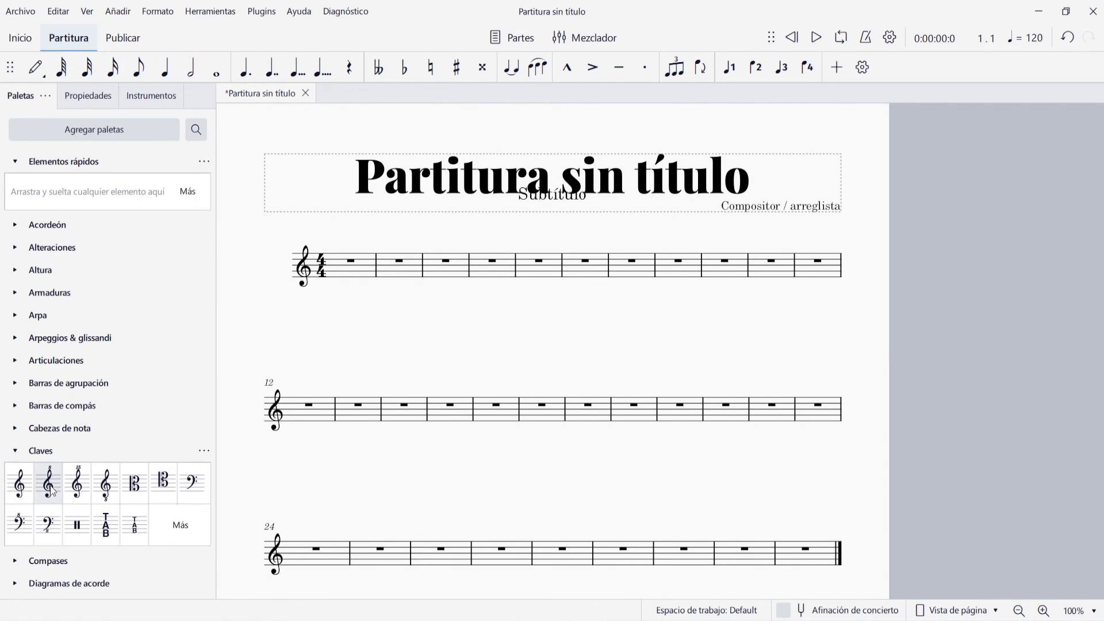
{"action": "left_click_drag", "start_coordinate": [18, 483], "coordinate": [81, 197]}
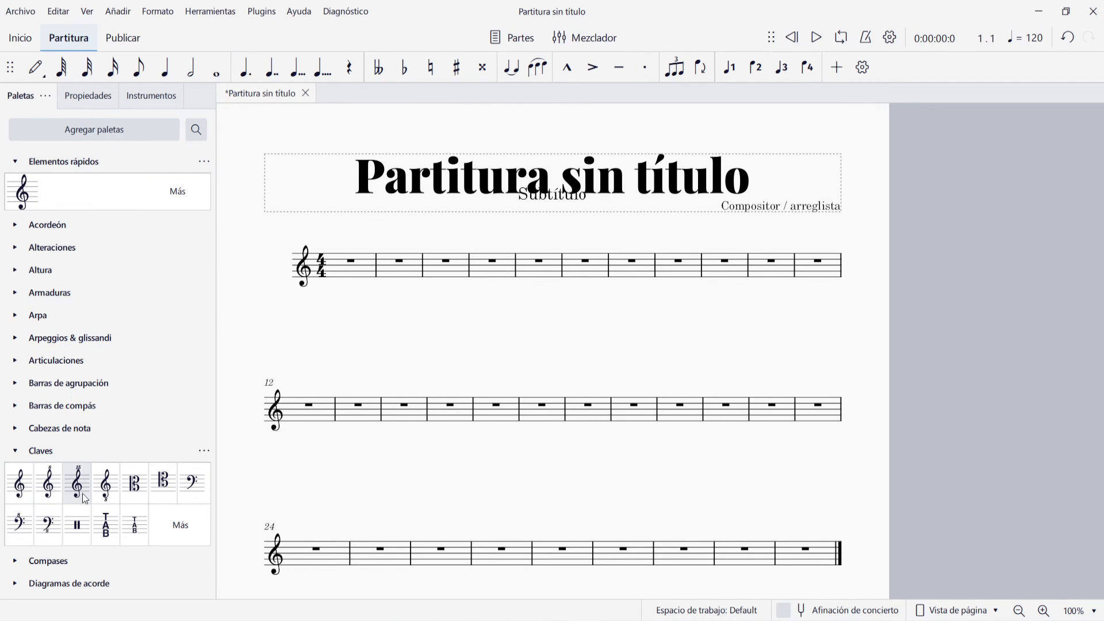
{"action": "left_click", "coordinate": [20, 450]}
Add the quarter note = 80 marking from the Tempo palette to Elementos rápidos and collapse the Tempo palette.
{"action": "scroll", "coordinate": [48, 360], "scroll_direction": "down", "scroll_amount": 3}
{"action": "scroll", "coordinate": [48, 360], "scroll_direction": "down", "scroll_amount": 3}
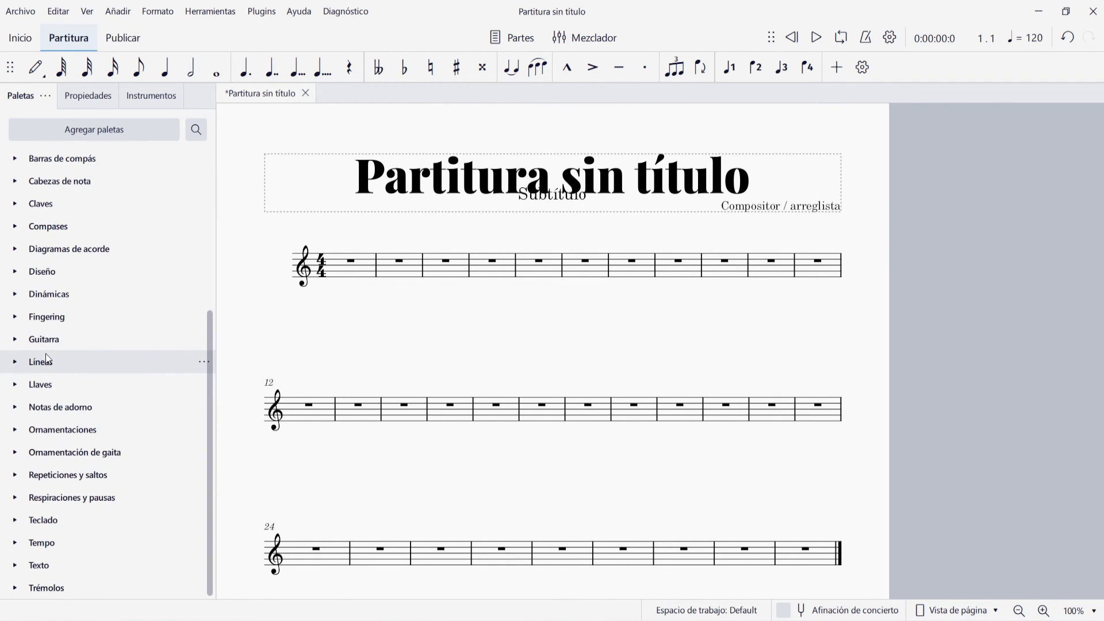
{"action": "left_click", "coordinate": [17, 542]}
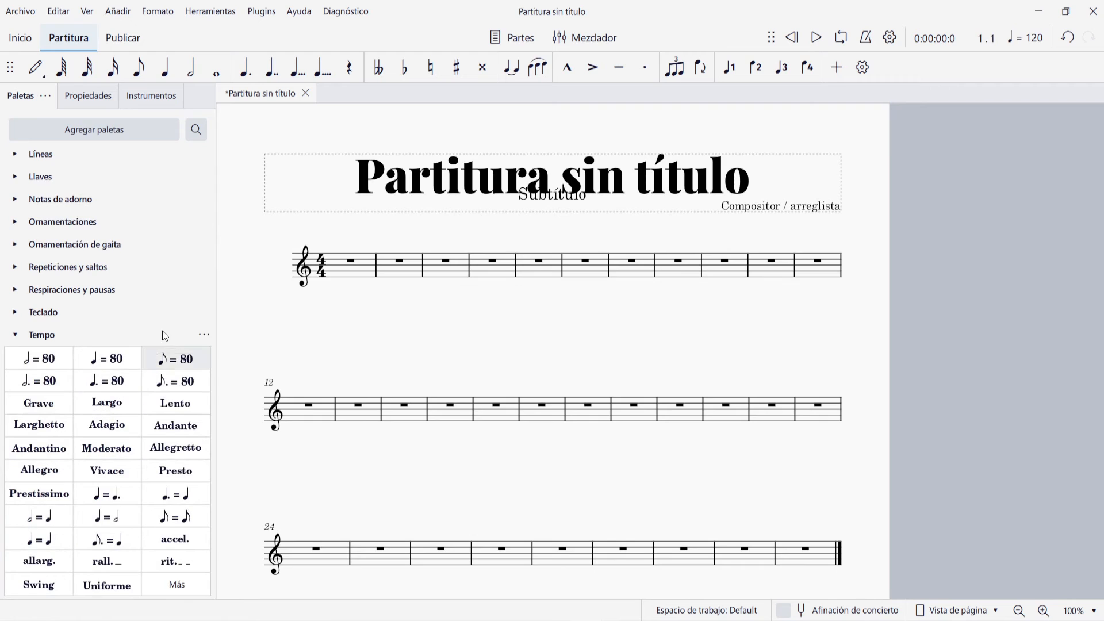
{"action": "left_click_drag", "start_coordinate": [106, 366], "coordinate": [83, 205]}
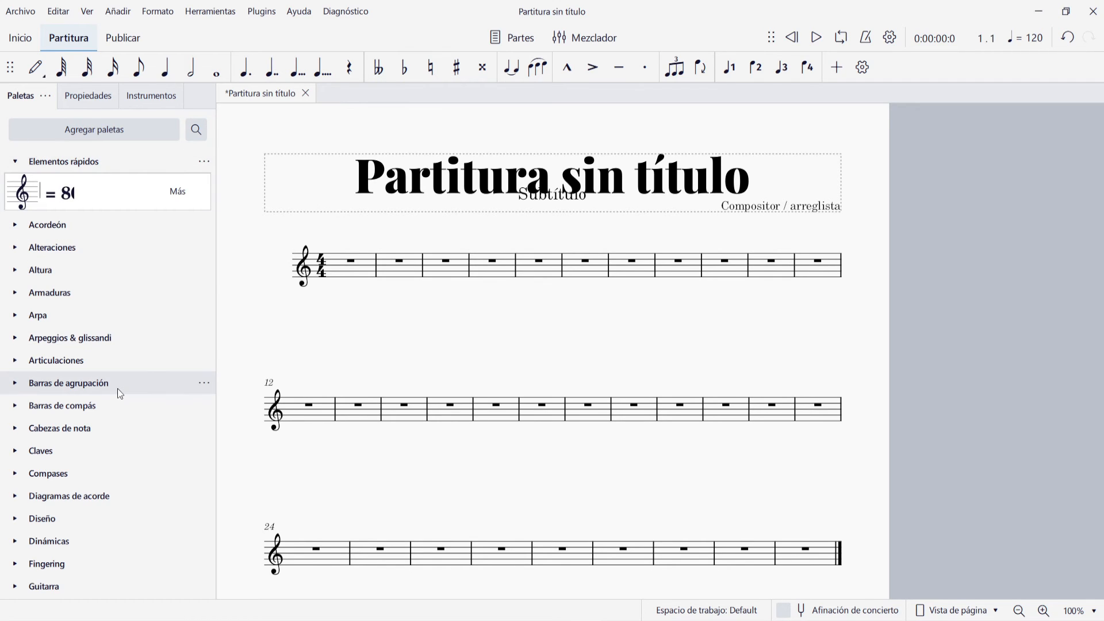
{"action": "scroll", "coordinate": [119, 388], "scroll_direction": "down", "scroll_amount": 10}
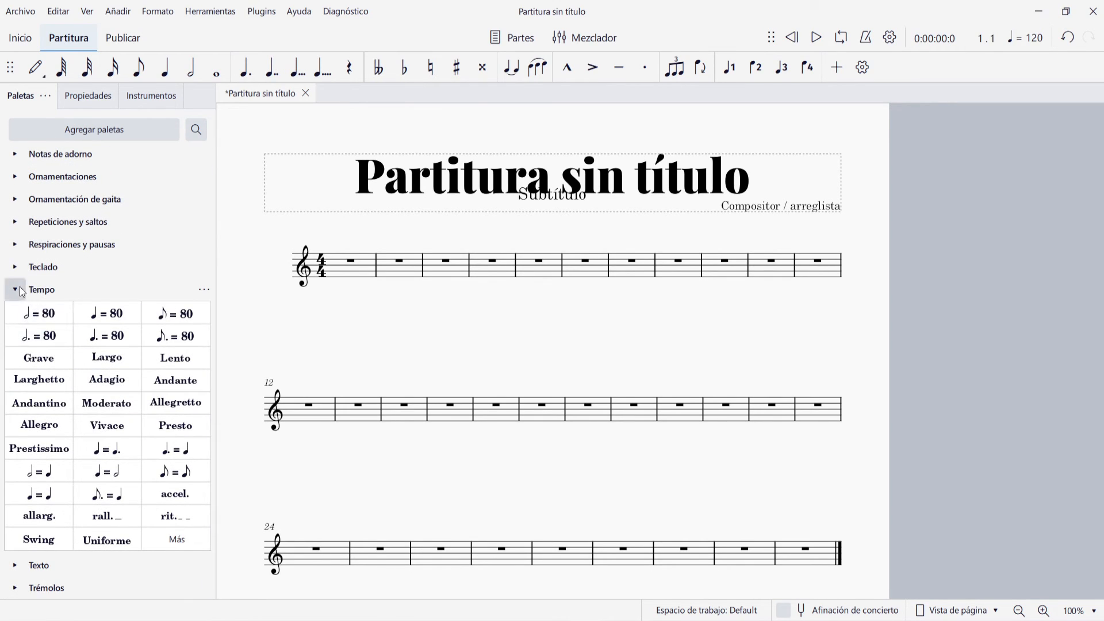
{"action": "left_click", "coordinate": [16, 289]}
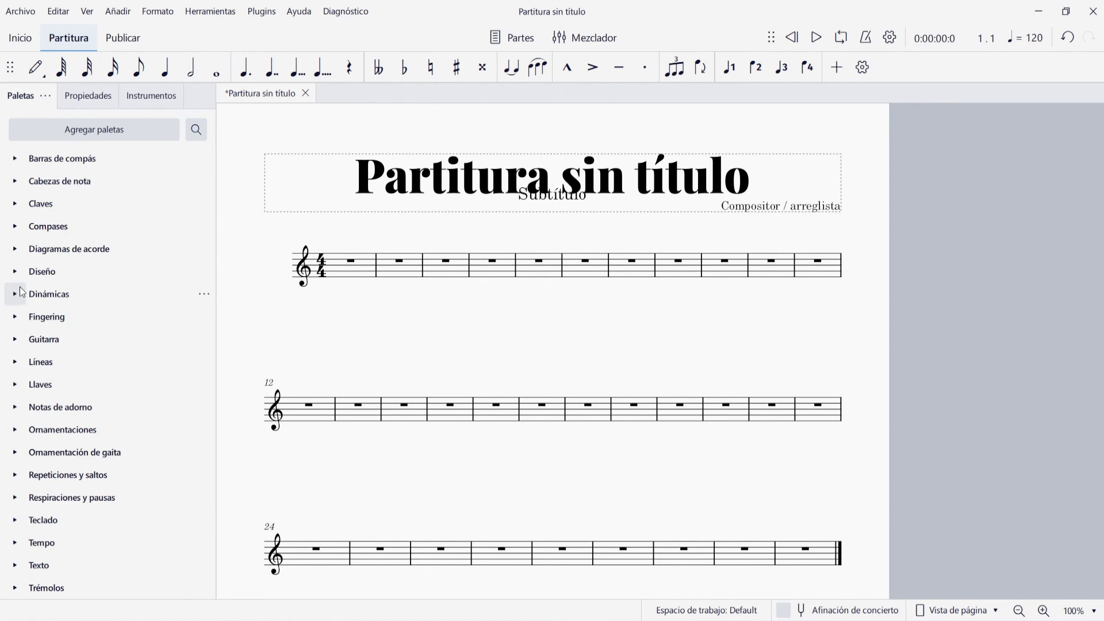
Add the 4/4 time signature from the Compases palette to Elementos rápidos, and delete it from that custom palette again.
{"action": "left_click", "coordinate": [16, 226]}
{"action": "left_click_drag", "start_coordinate": [22, 254], "coordinate": [120, 204]}
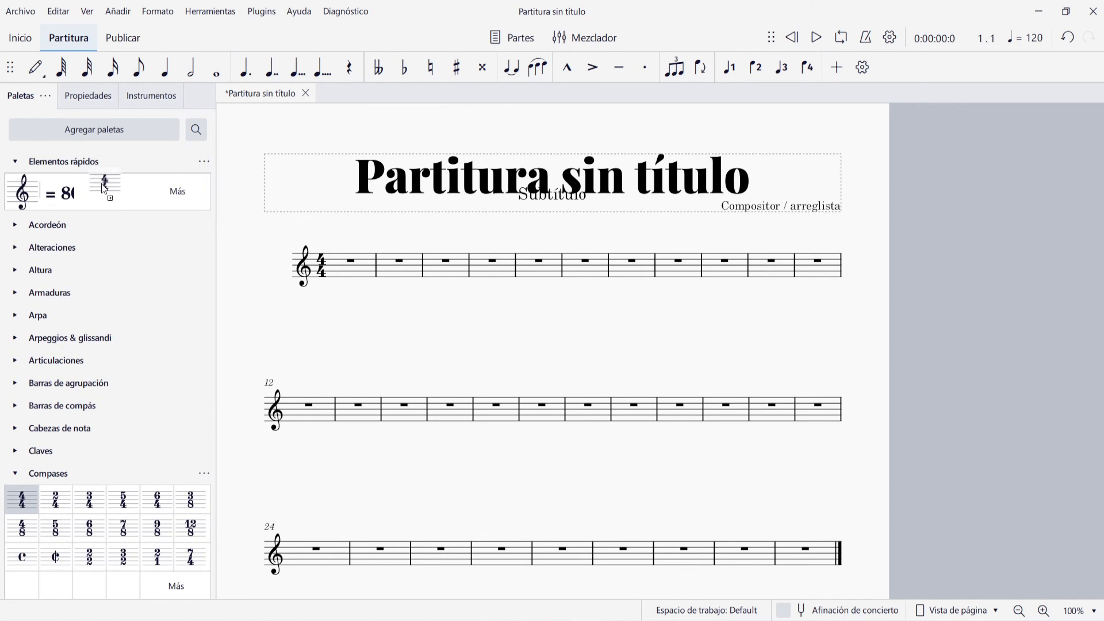
{"action": "left_click", "coordinate": [15, 473]}
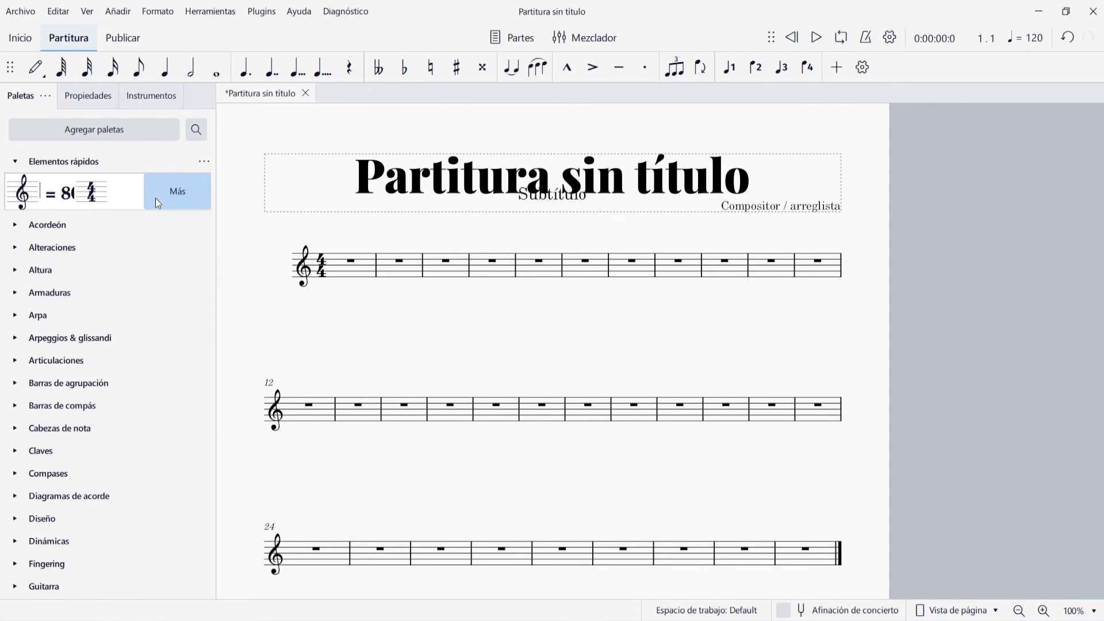
{"action": "left_click", "coordinate": [95, 203]}
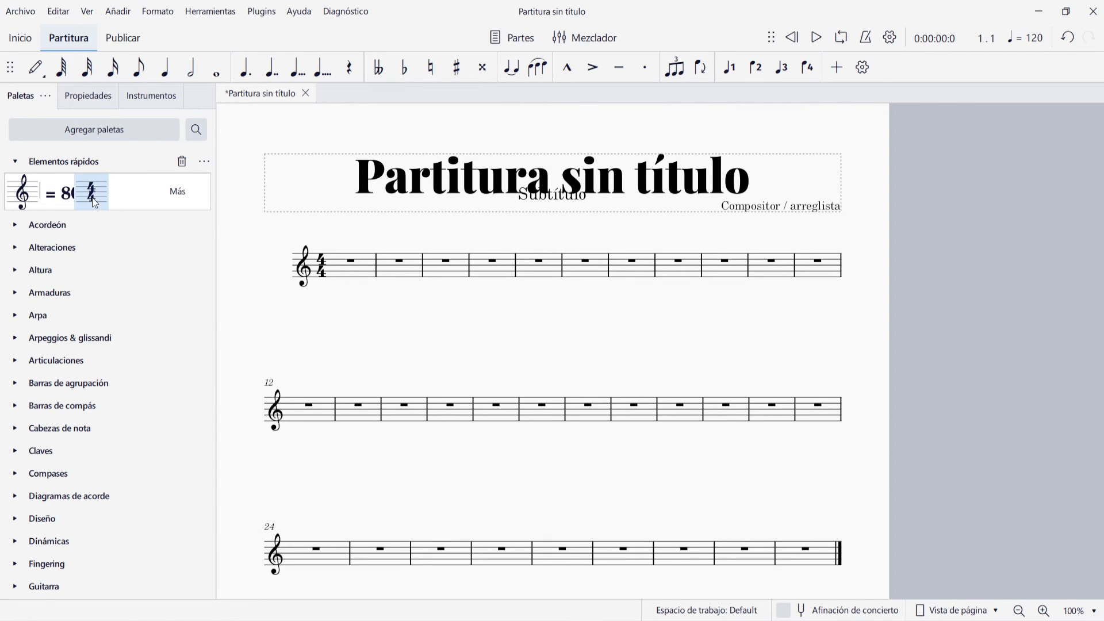
{"action": "left_click", "coordinate": [182, 162]}
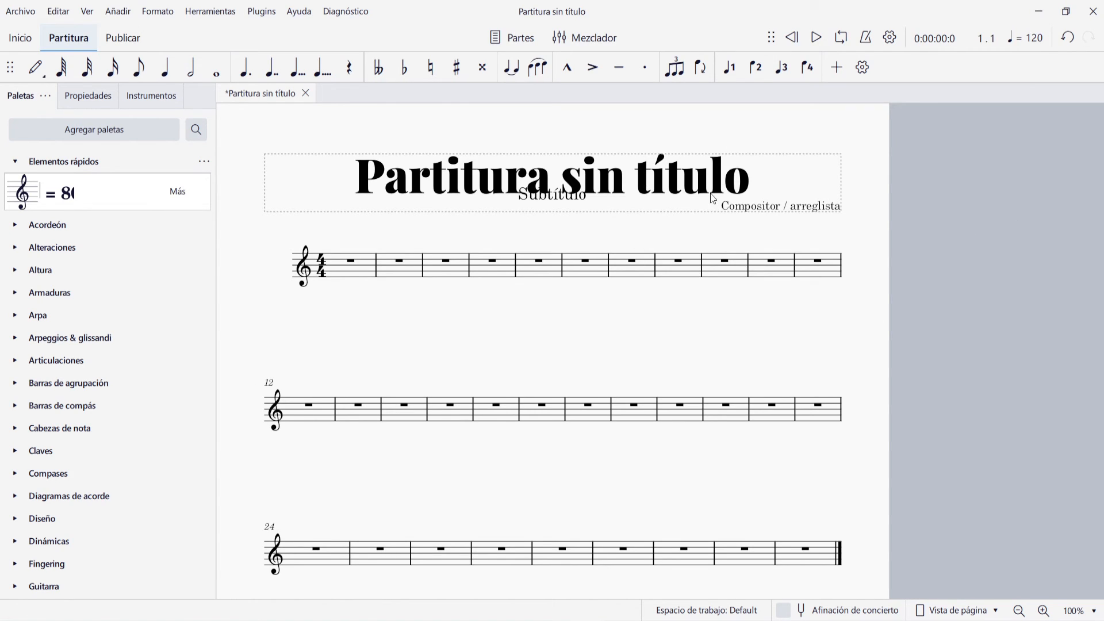
Open the program preferences and display the Apariencia settings.
{"action": "left_click", "coordinate": [20, 12]}
{"action": "key", "text": "Escape"}
{"action": "left_click", "coordinate": [60, 17]}
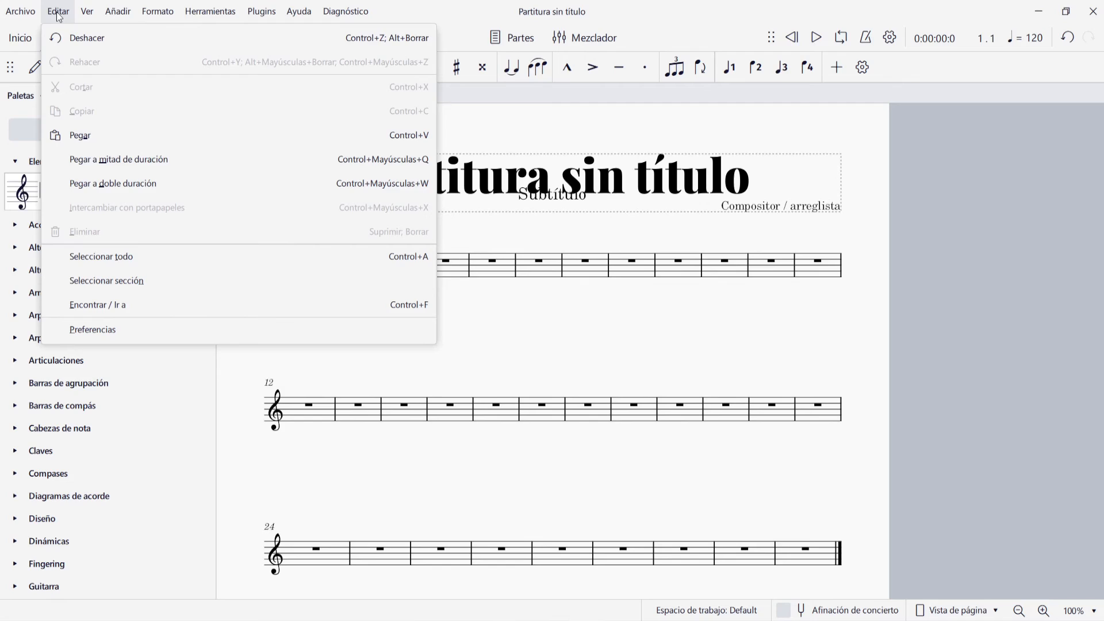
{"action": "left_click", "coordinate": [120, 329]}
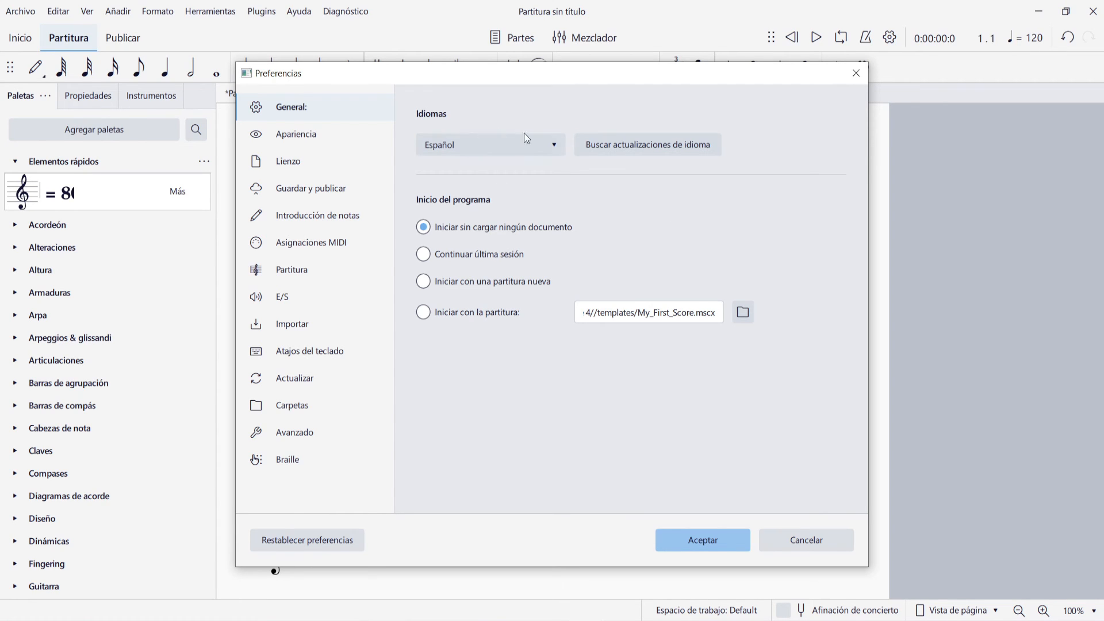
{"action": "left_click", "coordinate": [316, 144]}
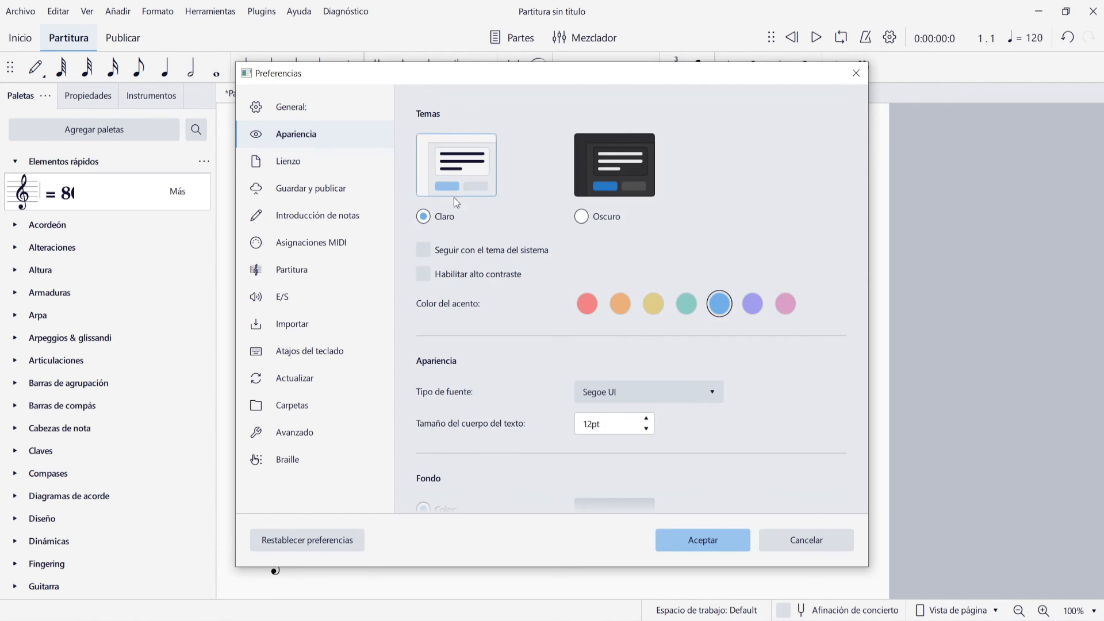
Try the Oscuro theme, return to Claro, and view the background and paper colour options.
{"action": "left_click", "coordinate": [581, 217]}
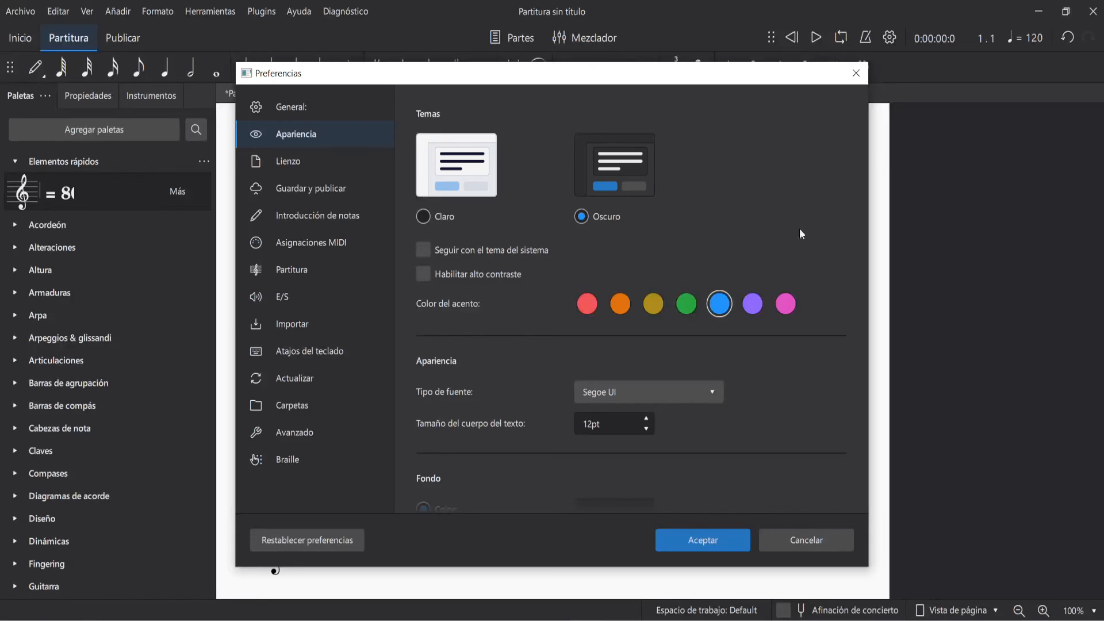
{"action": "left_click", "coordinate": [446, 225]}
{"action": "scroll", "coordinate": [660, 322], "scroll_direction": "down", "scroll_amount": 5}
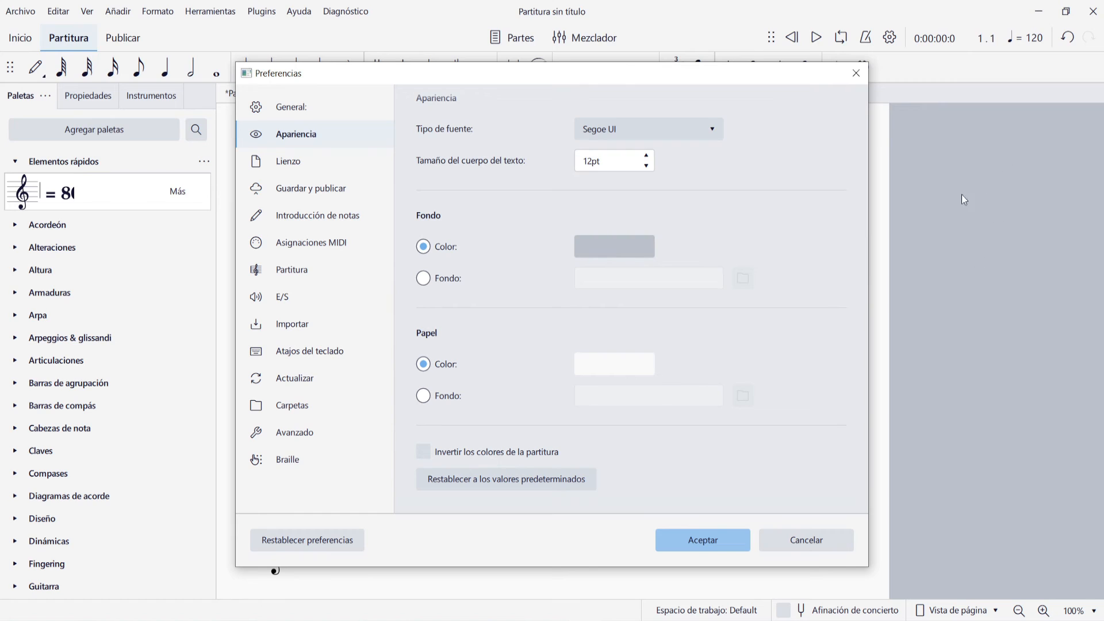
Review the keyboard shortcut list and the MIDI assignments in the preferences, and close the preferences without changes.
{"action": "left_click", "coordinate": [303, 353]}
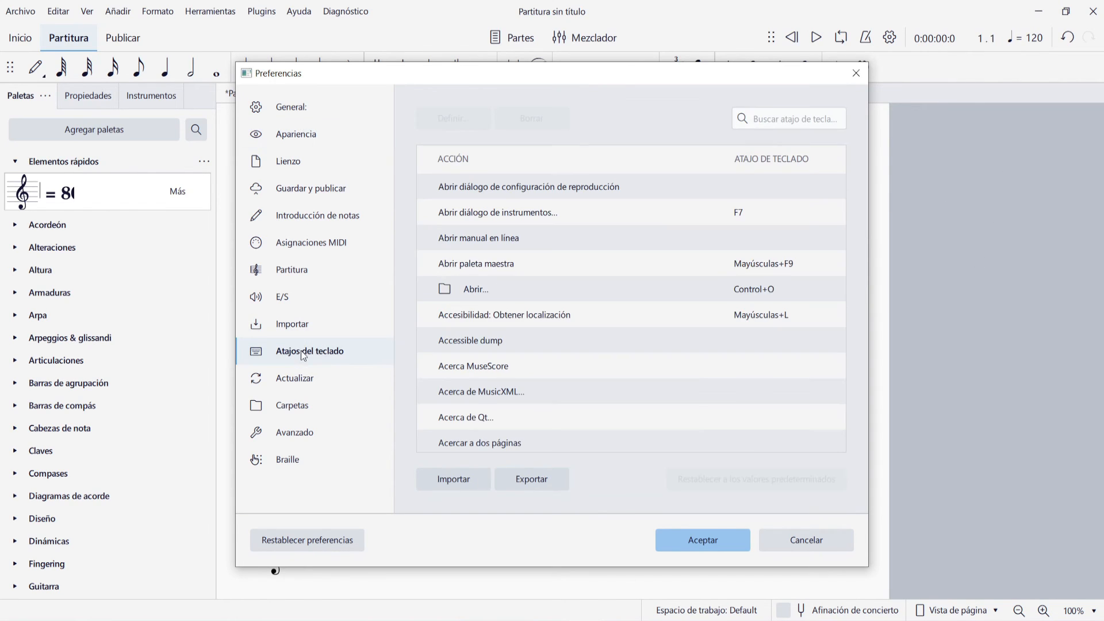
{"action": "scroll", "coordinate": [608, 233], "scroll_direction": "down", "scroll_amount": 3}
{"action": "scroll", "coordinate": [609, 232], "scroll_direction": "down", "scroll_amount": 15}
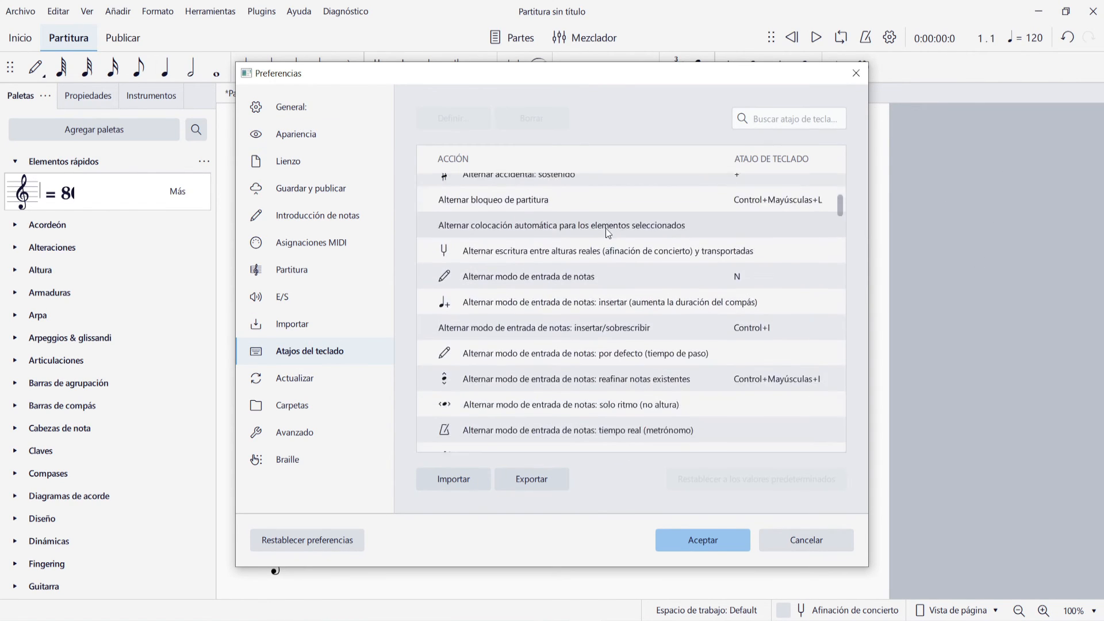
{"action": "scroll", "coordinate": [608, 233], "scroll_direction": "down", "scroll_amount": 2}
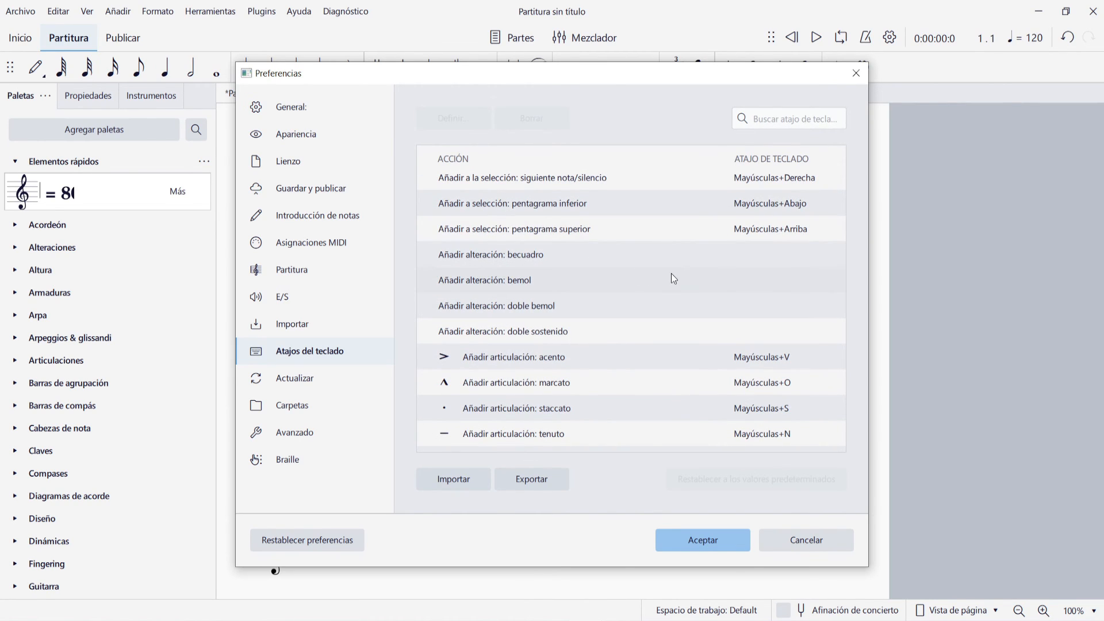
{"action": "left_click", "coordinate": [303, 244]}
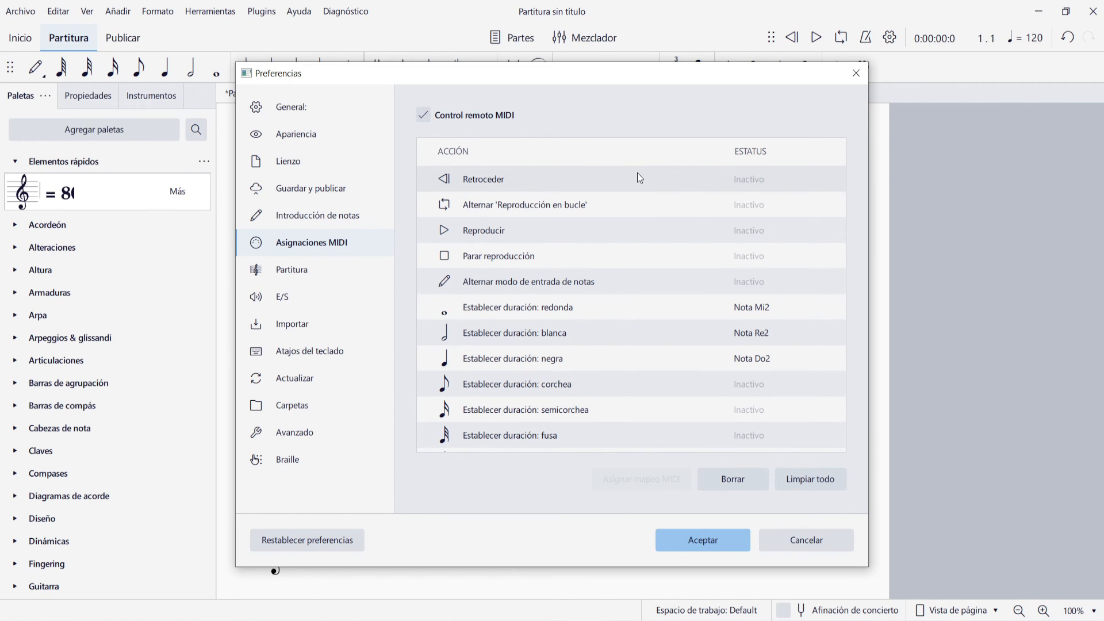
{"action": "key", "text": "Escape"}
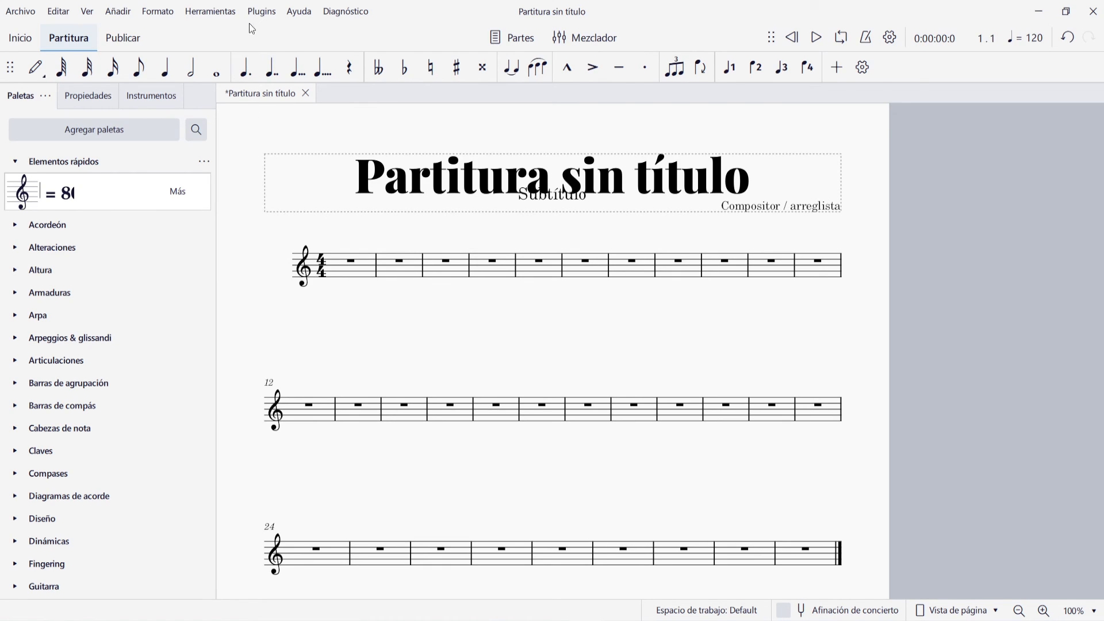
Open the plugin manager and look through the enabled and disabled plugins.
{"action": "left_click", "coordinate": [269, 18]}
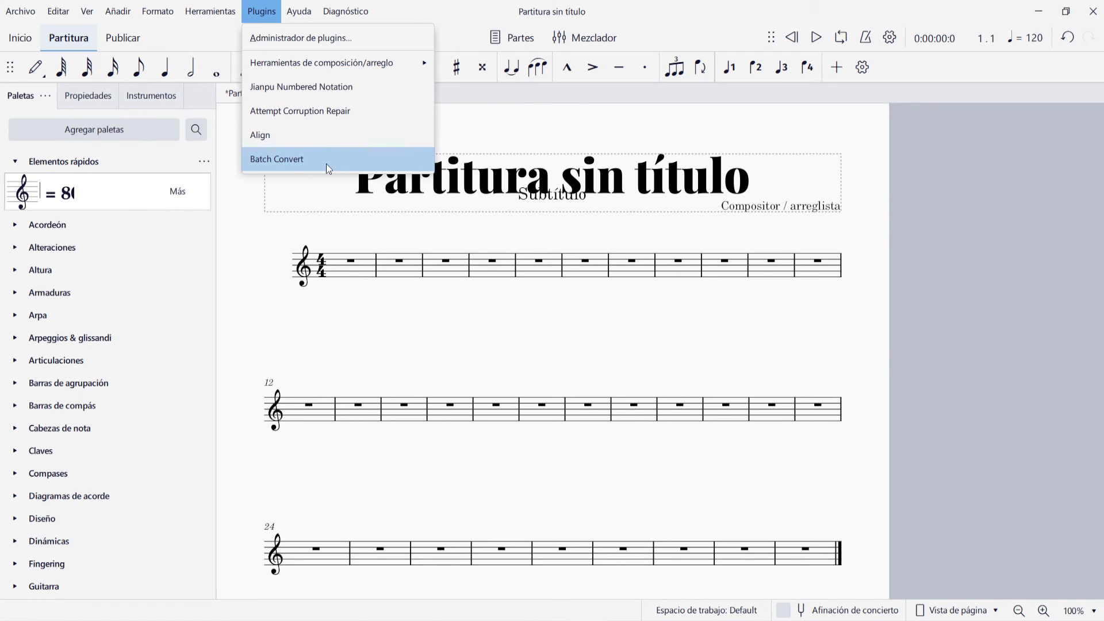
{"action": "left_click", "coordinate": [299, 37]}
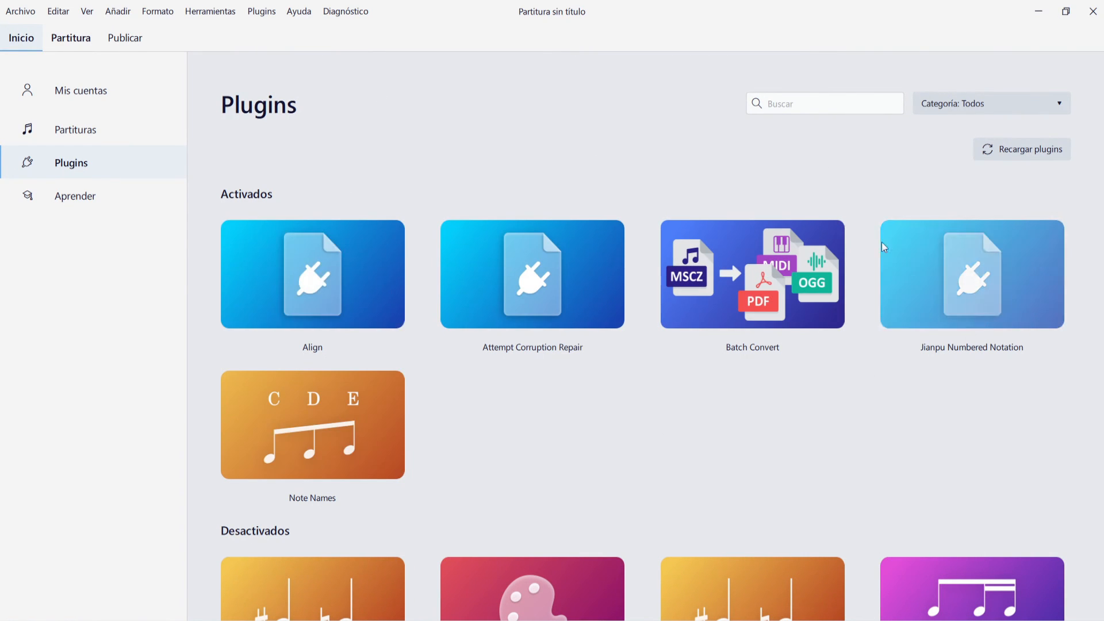
{"action": "scroll", "coordinate": [710, 296], "scroll_direction": "down", "scroll_amount": 1}
{"action": "scroll", "coordinate": [712, 295], "scroll_direction": "down", "scroll_amount": 4}
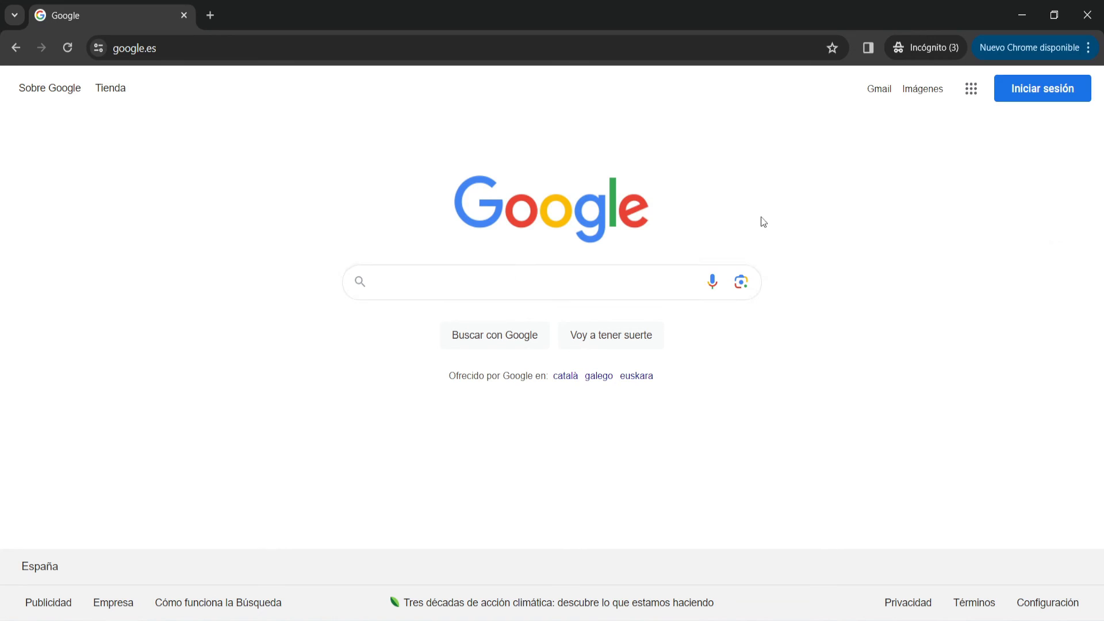
Switch to Chrome, search Google for "plugins musescore" and open the Plugins page on musescore.org.
{"action": "left_click", "coordinate": [617, 286]}
{"action": "type", "text": "plugins musescore"}
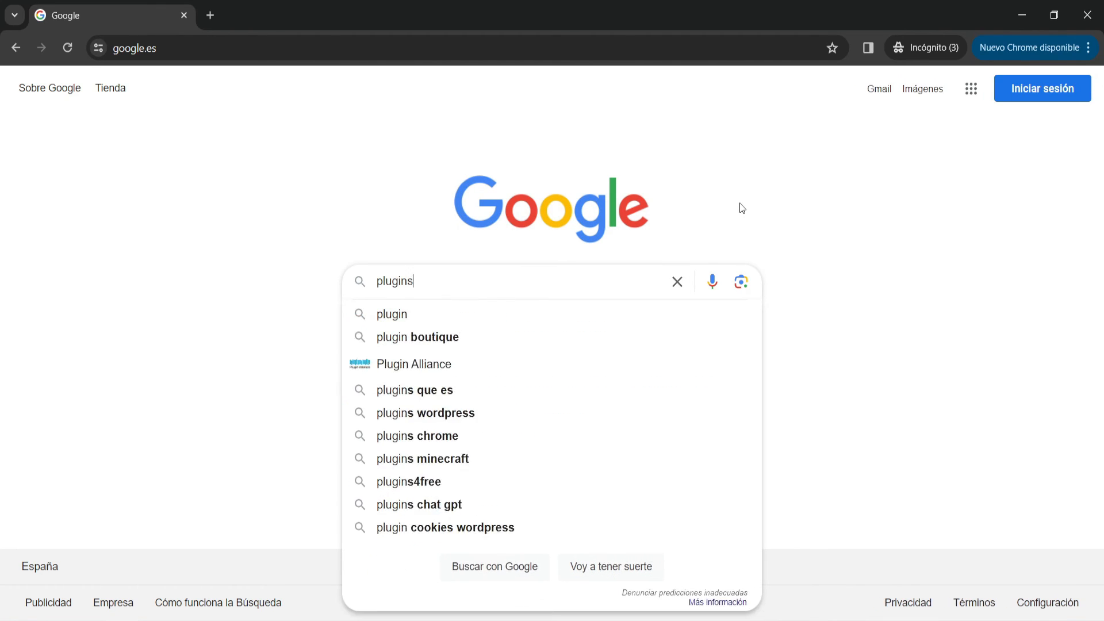
{"action": "key", "text": "Return"}
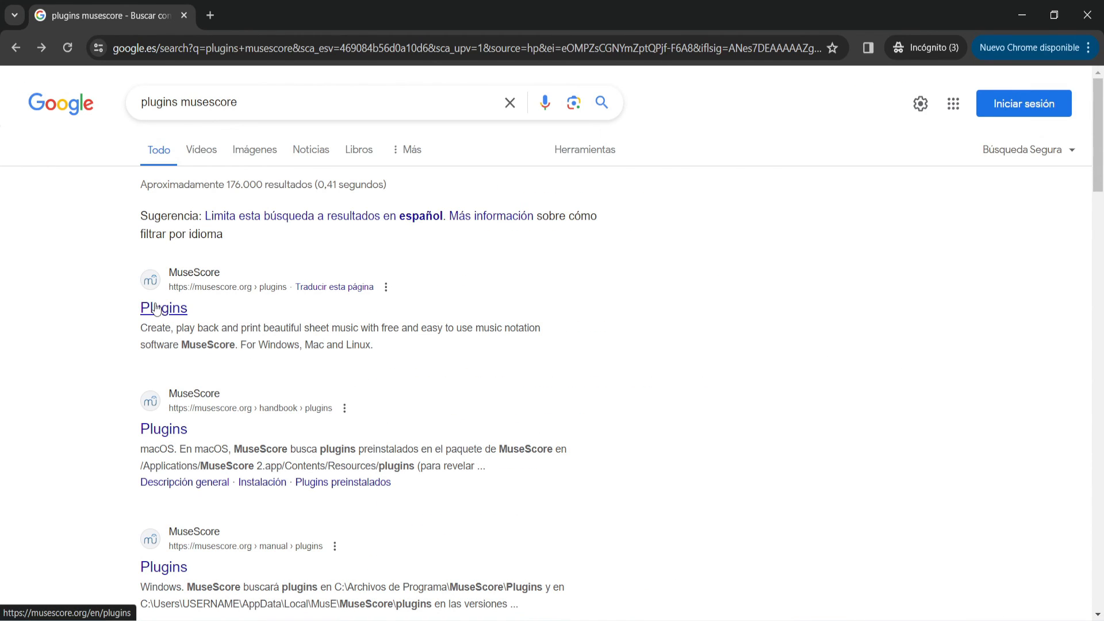
{"action": "left_click", "coordinate": [180, 312]}
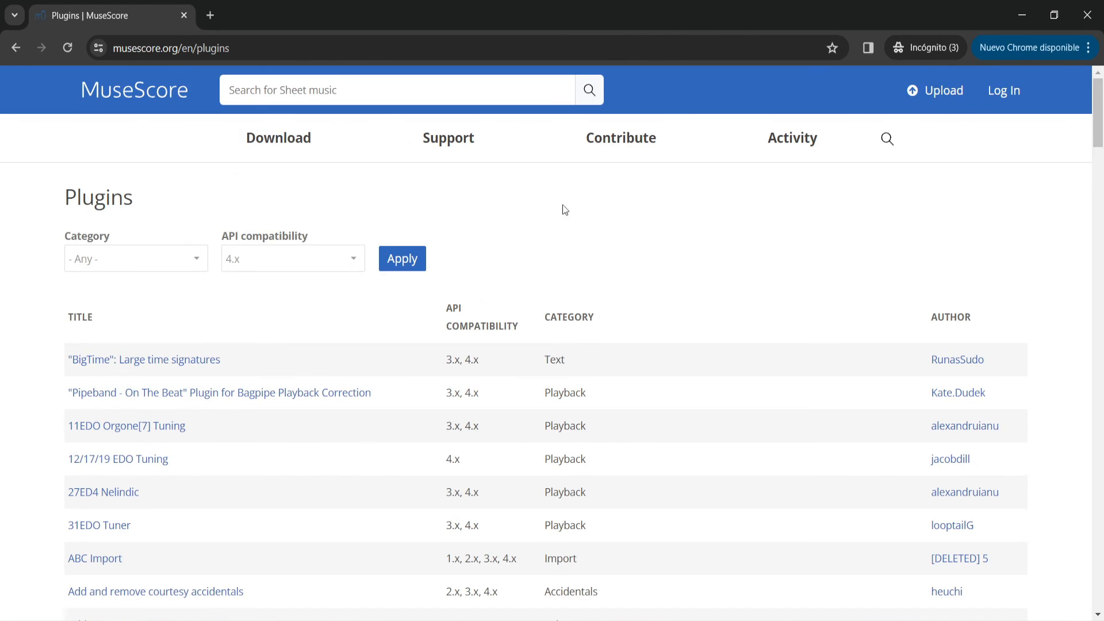
Look through the list of available plugins and check the API compatibility filter options.
{"action": "scroll", "coordinate": [571, 204], "scroll_direction": "down", "scroll_amount": 3}
{"action": "scroll", "coordinate": [573, 202], "scroll_direction": "up", "scroll_amount": 3}
{"action": "left_click", "coordinate": [279, 265]}
{"action": "left_click", "coordinate": [312, 461]}
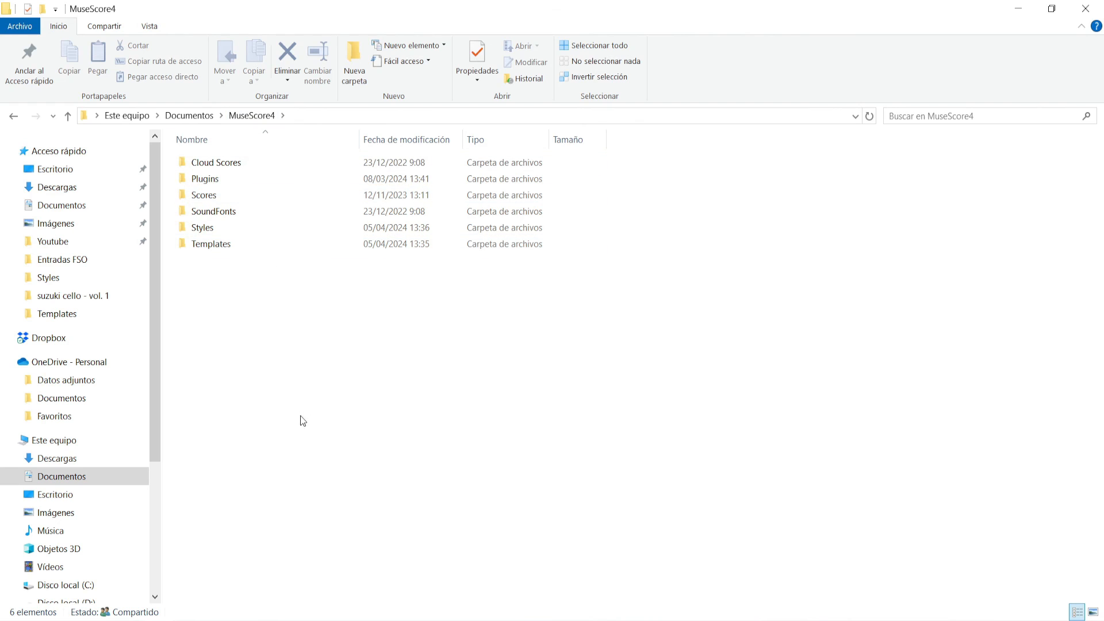
In File Explorer, point out the Styles and Templates folders inside Documents > MuseScore4 and open the Plugins folder.
{"action": "left_click", "coordinate": [217, 229]}
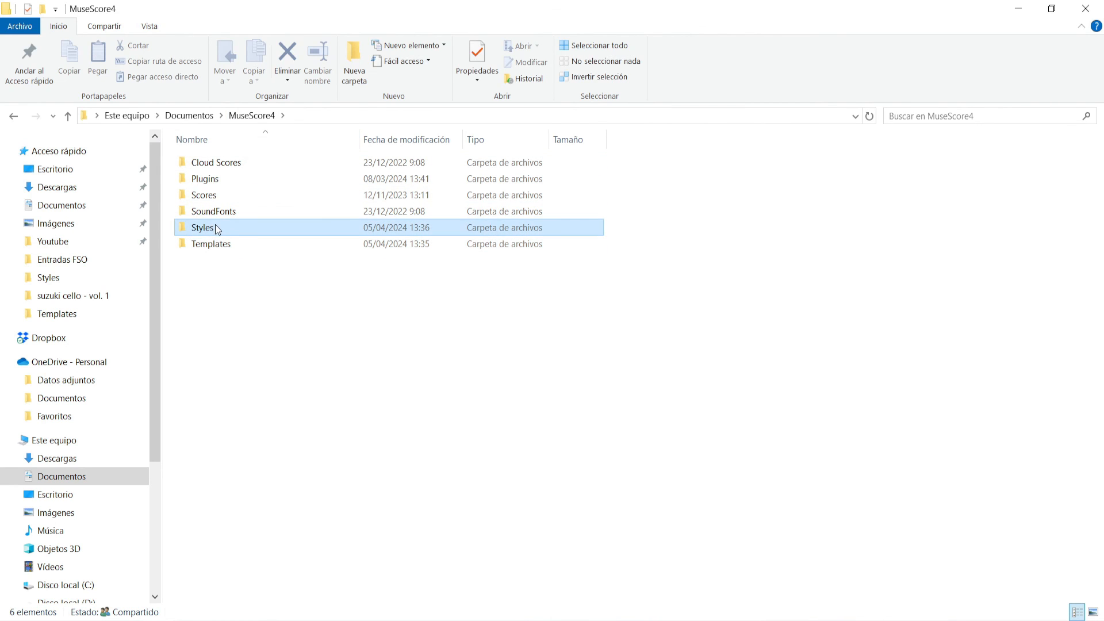
{"action": "left_click", "coordinate": [225, 248]}
{"action": "left_click", "coordinate": [292, 315]}
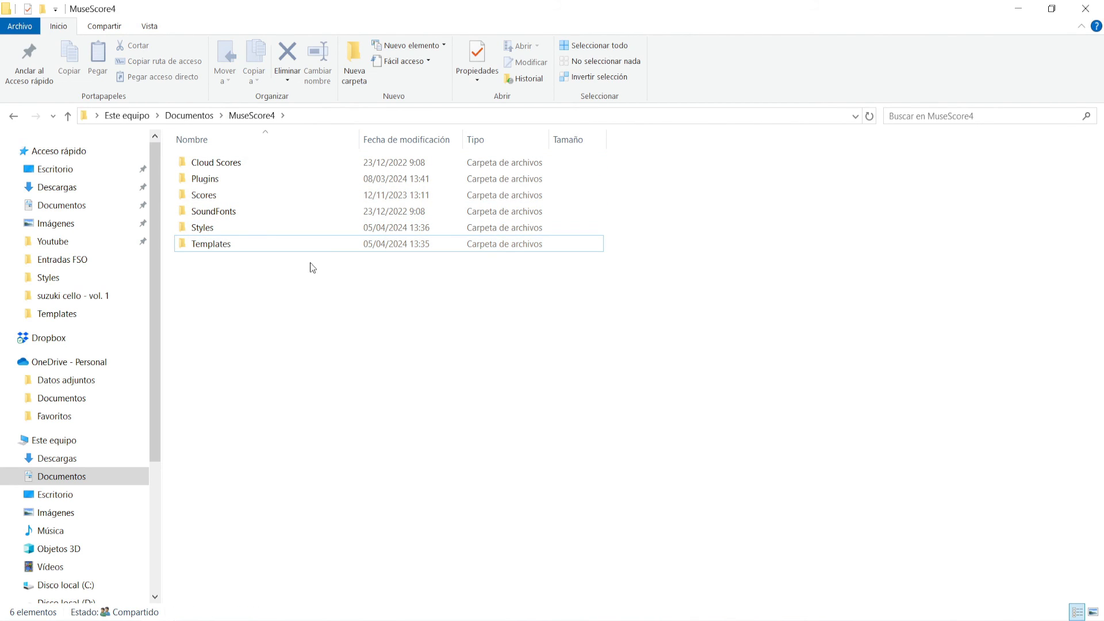
{"action": "double_click", "coordinate": [209, 180]}
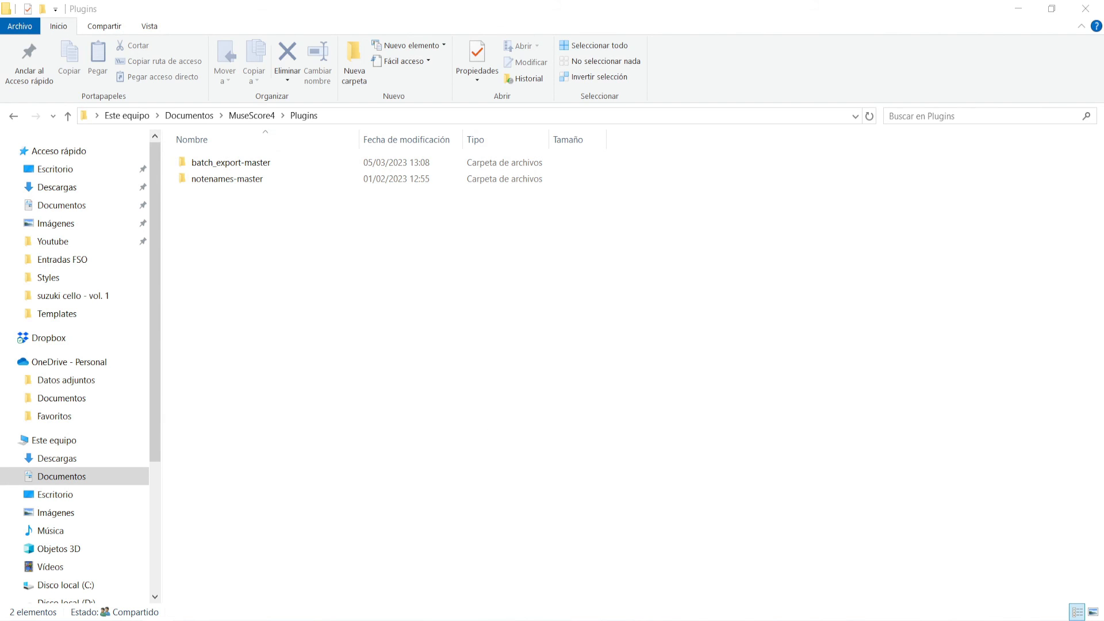
Switch back to MuseScore, view the details of the enabled Align plugin, and display the commands for running plugins.
{"action": "left_click", "coordinate": [509, 578]}
{"action": "scroll", "coordinate": [553, 364], "scroll_direction": "up", "scroll_amount": 6}
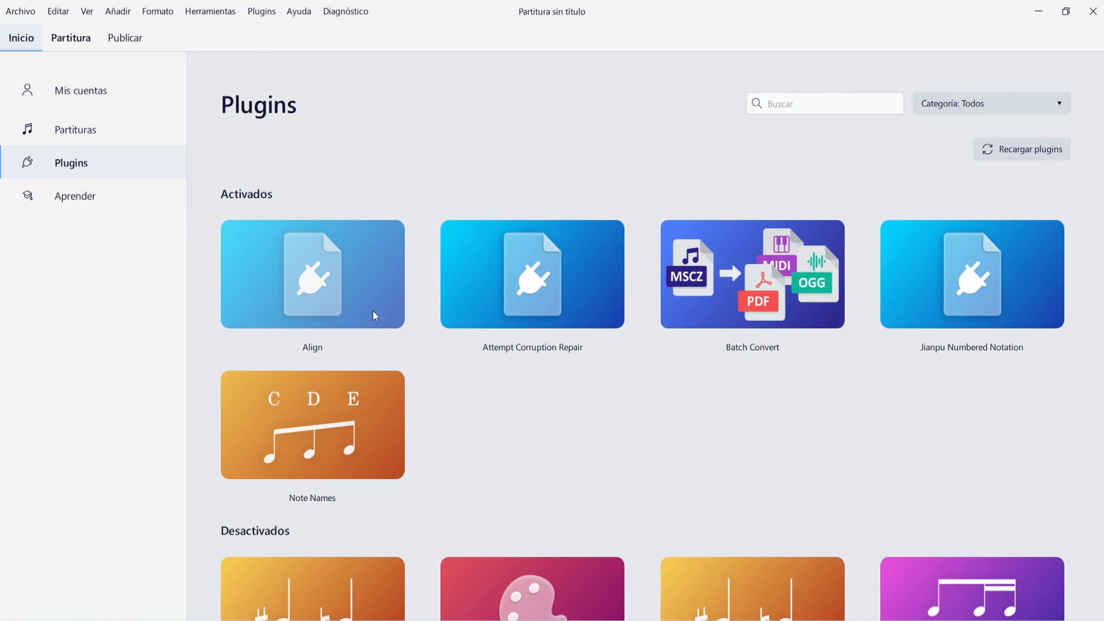
{"action": "left_click", "coordinate": [394, 312]}
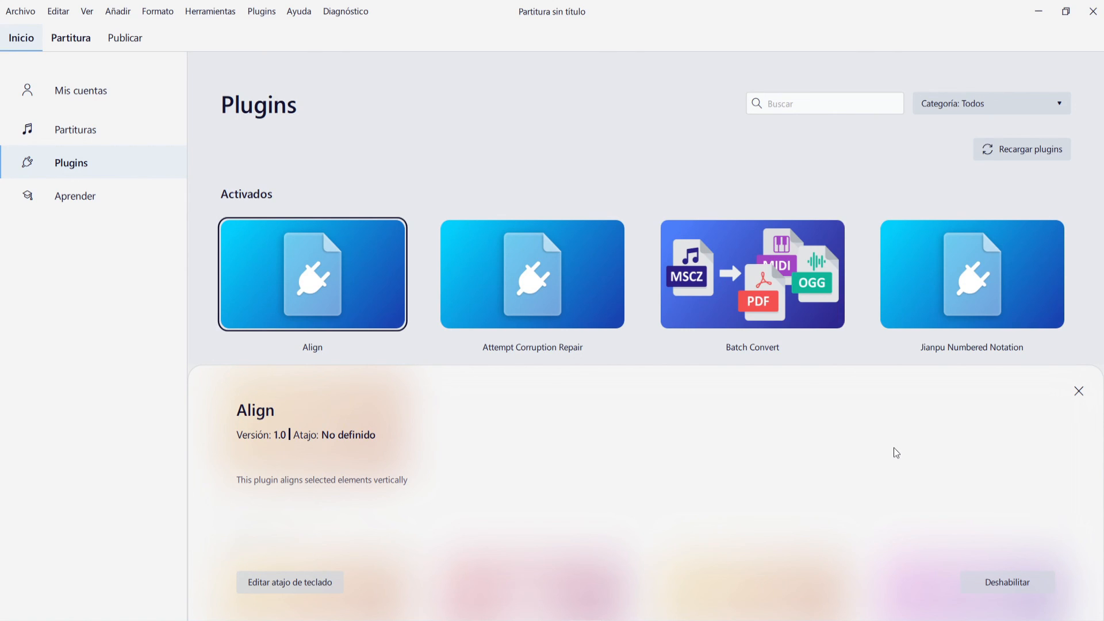
{"action": "left_click", "coordinate": [261, 11]}
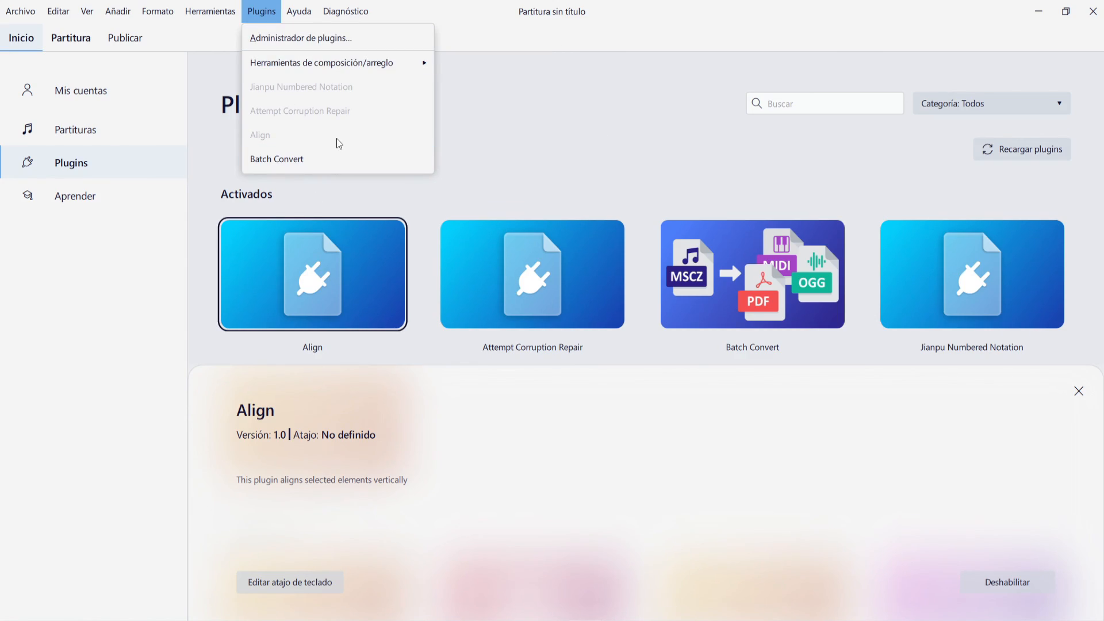